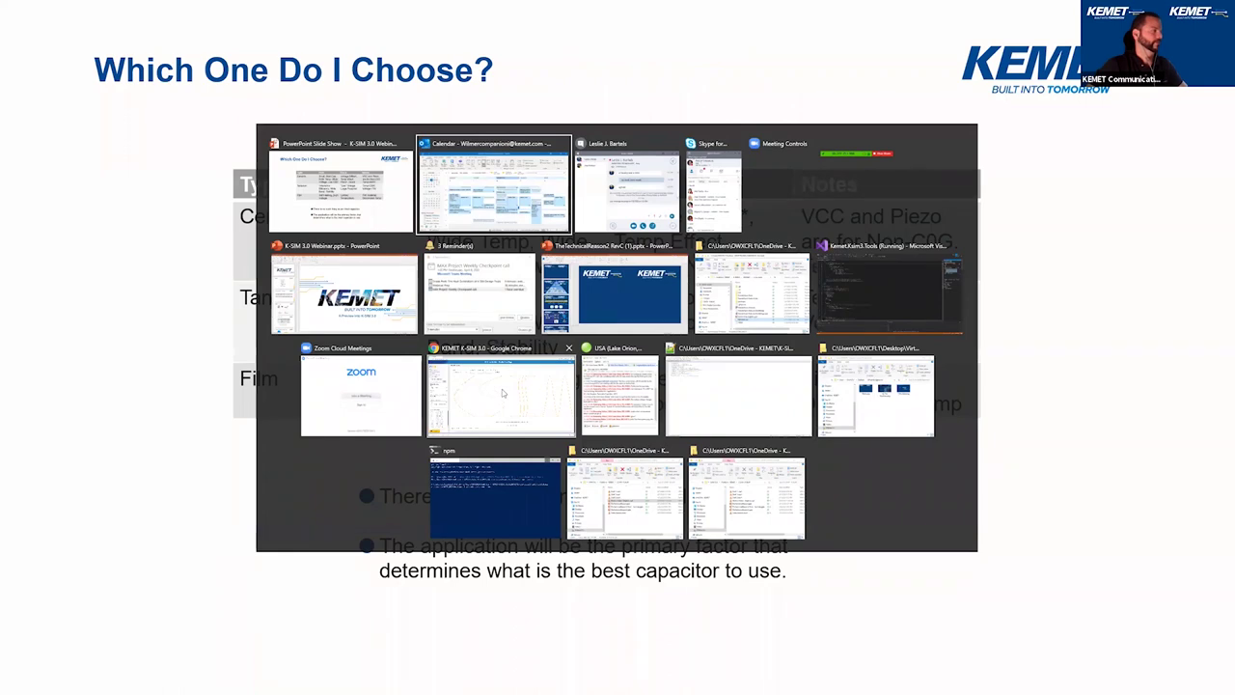
- Load ksim.kemet.com in a new Chrome tab and dismiss the webinar invitation pop-up
click(502, 393)
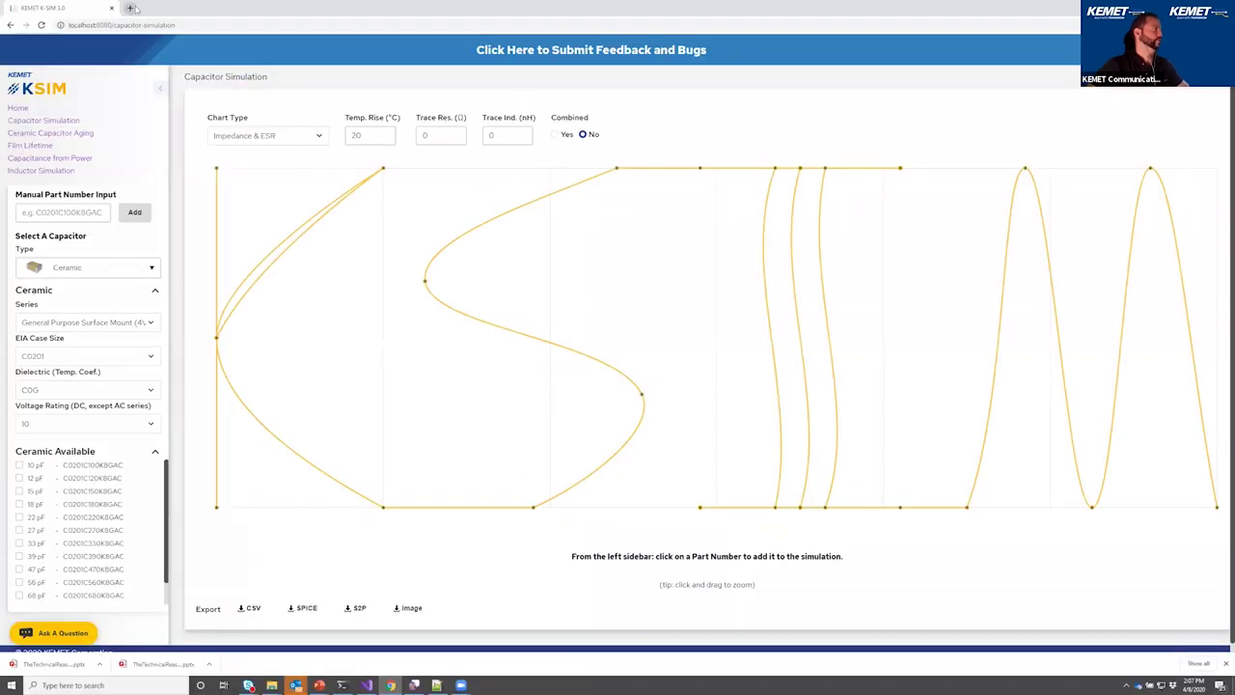
click(131, 8)
text(ksim.kemet.com)
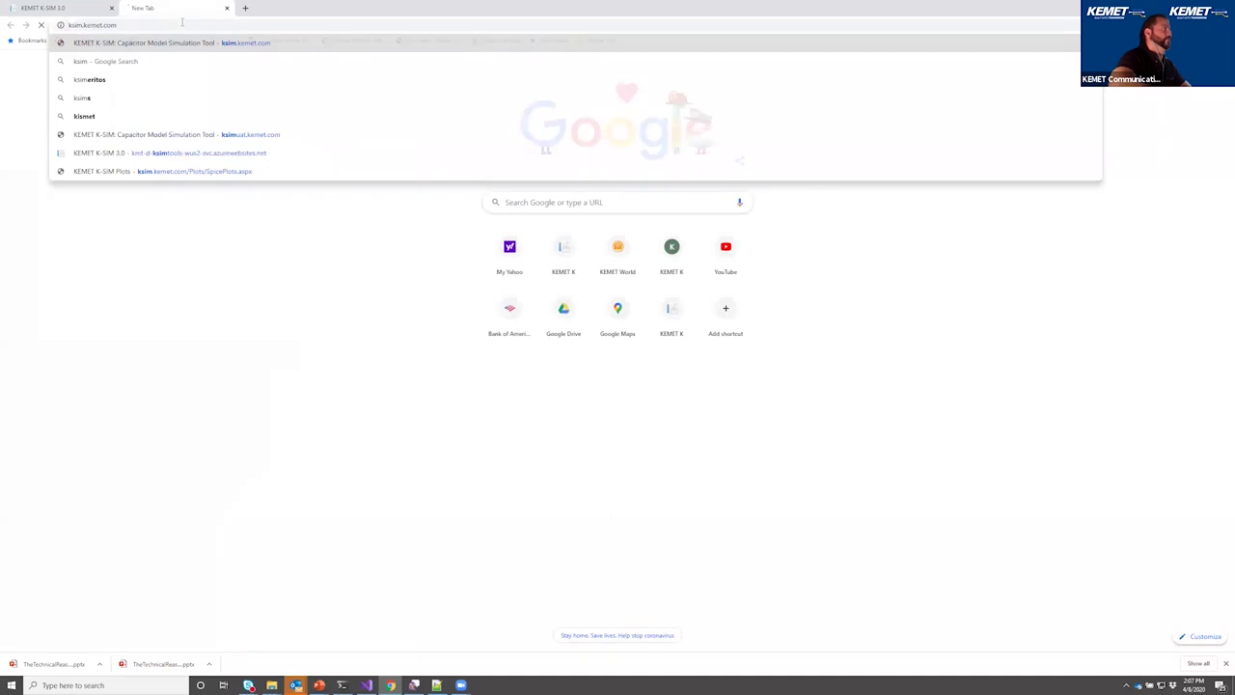
key(Return)
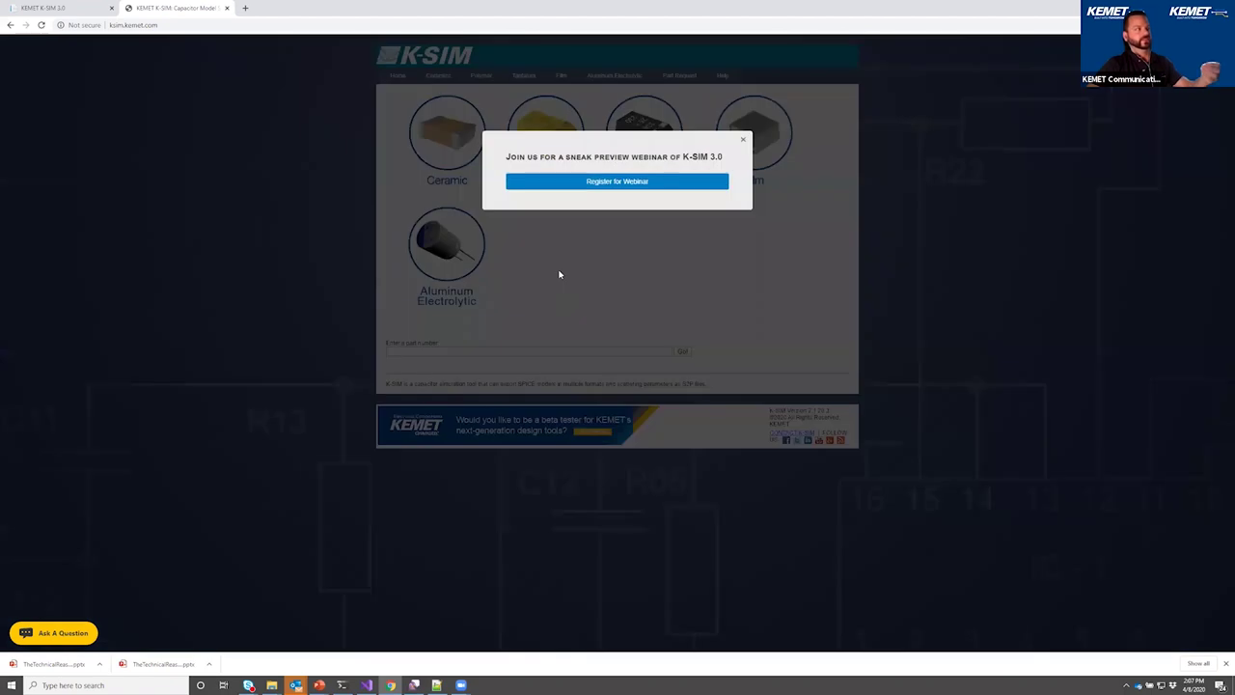
click(742, 143)
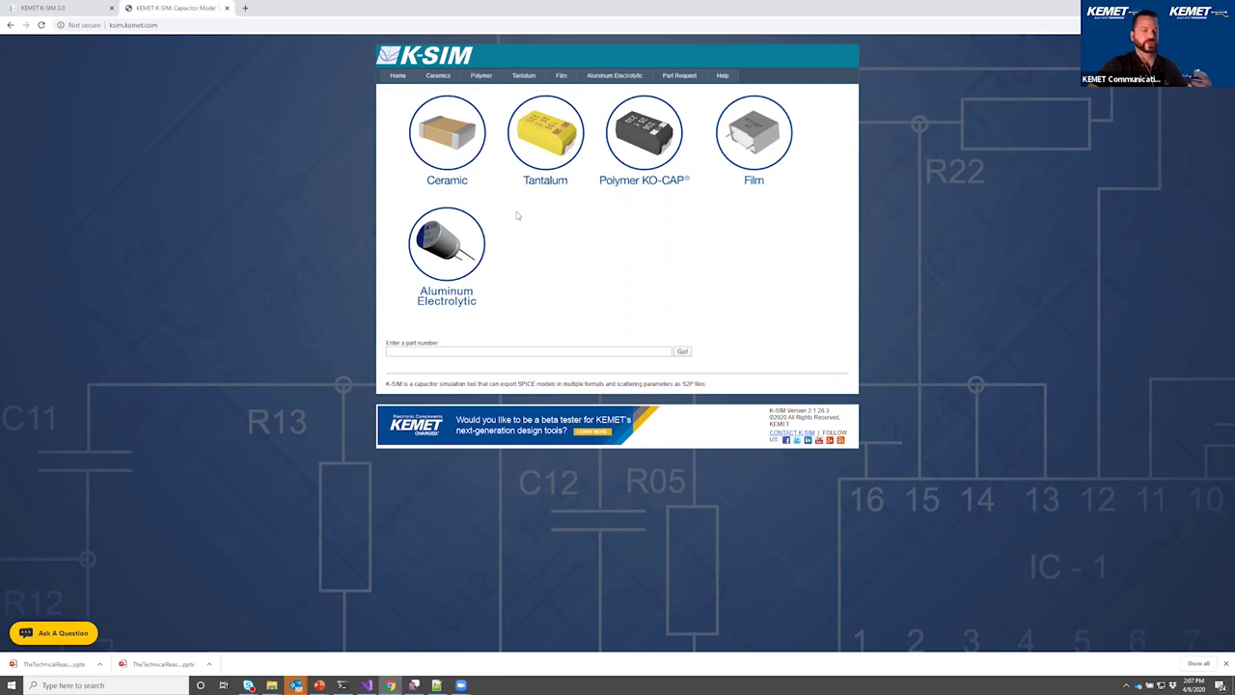
- Simulate the 22 pF C0201C220K8GAC ceramic part in K-SIM 2.0, view plot types, return to K-SIM 3.0
click(438, 146)
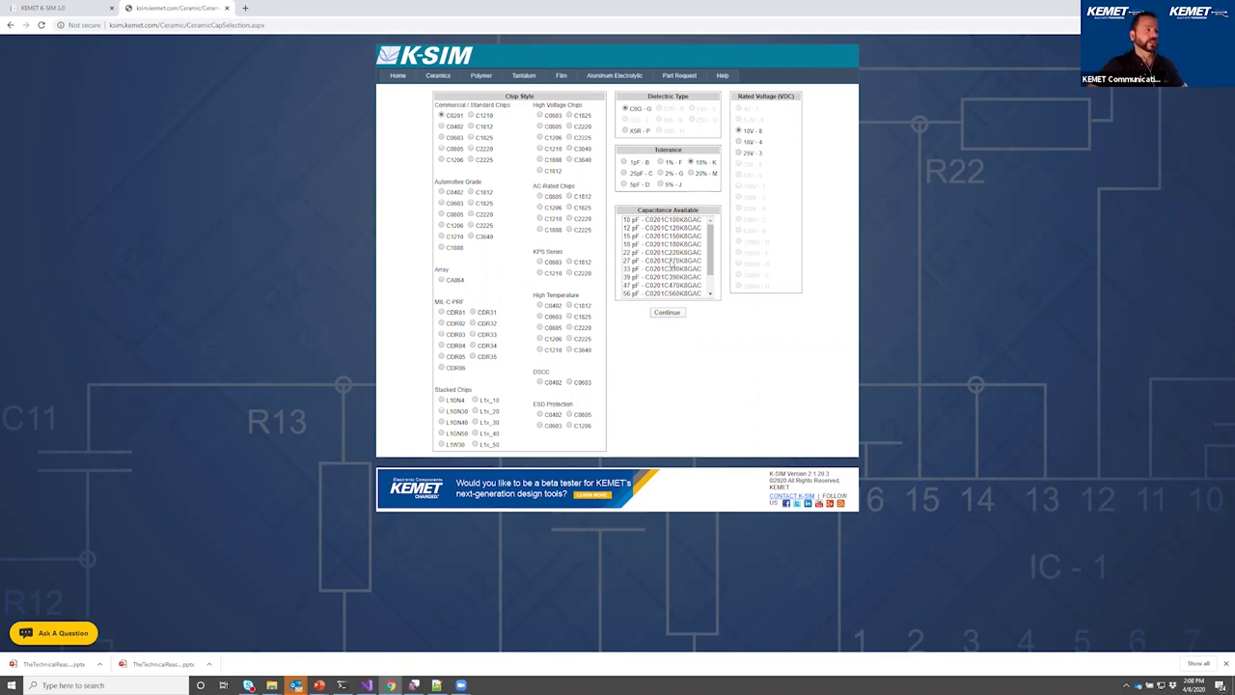
click(672, 253)
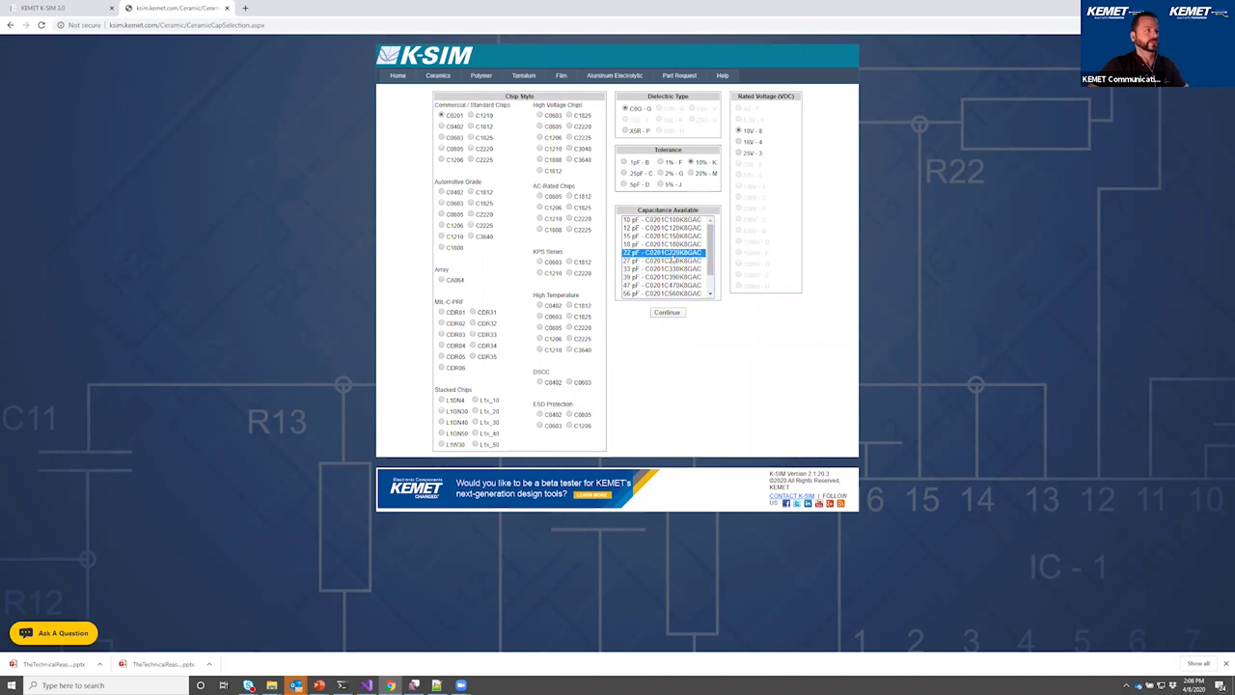
click(668, 314)
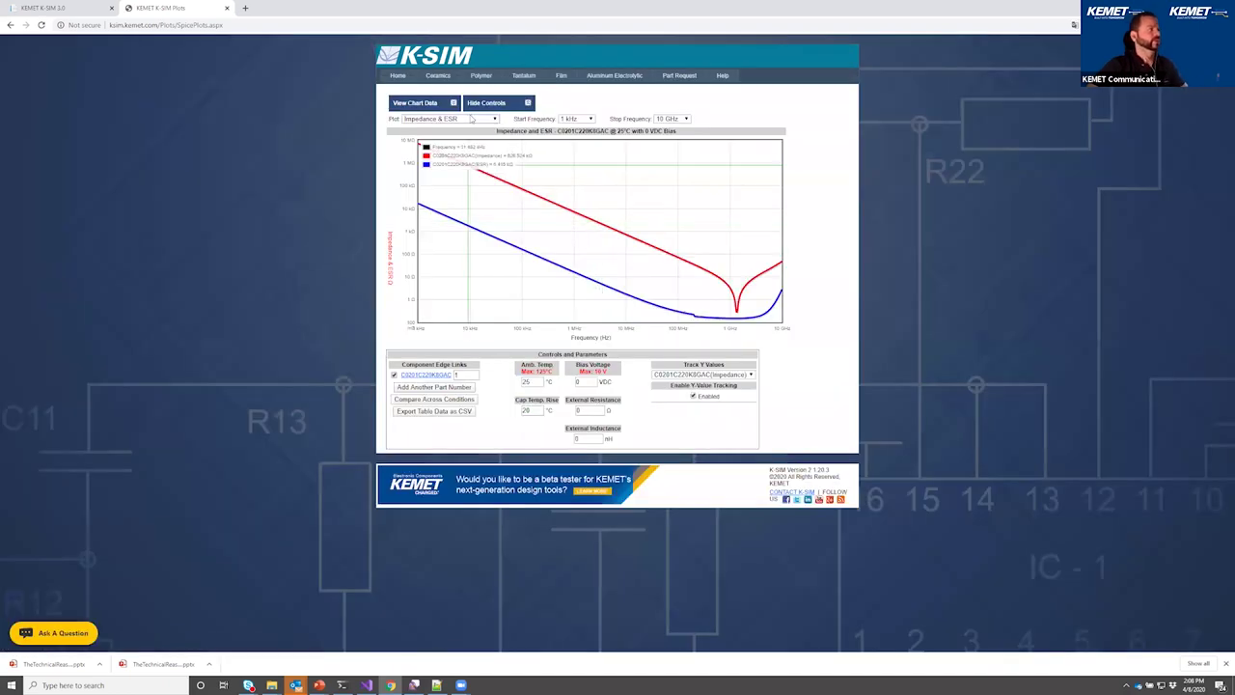
click(472, 119)
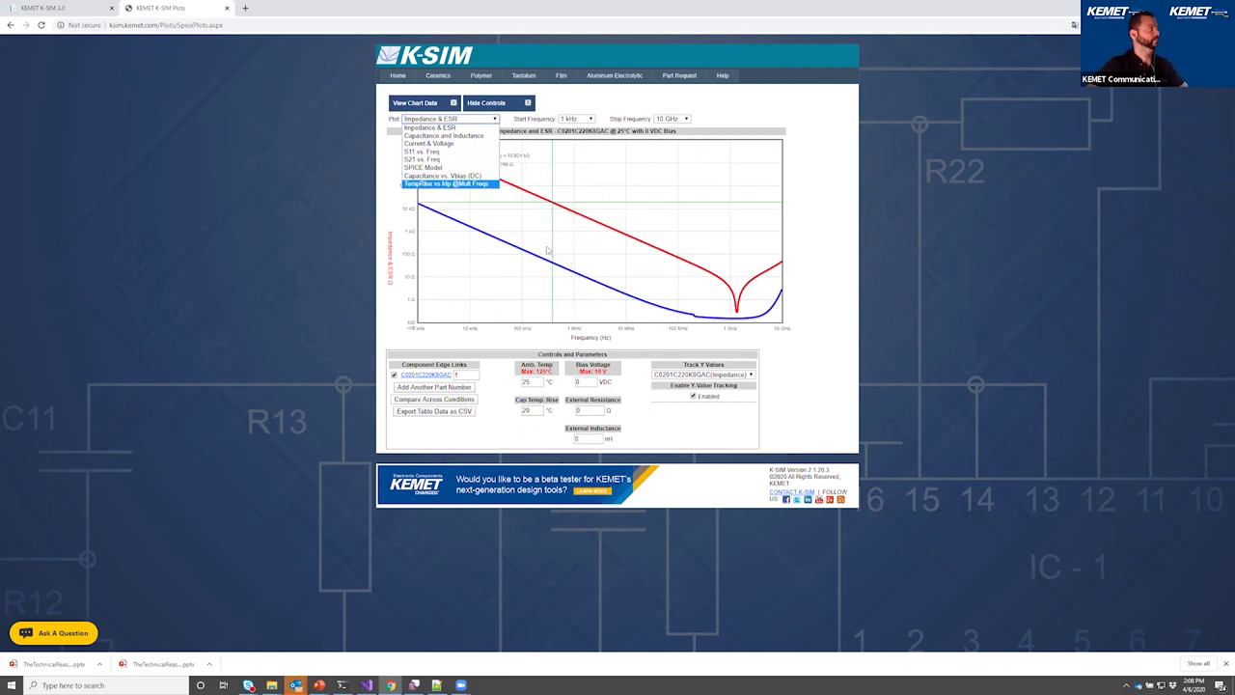
key(ctrl+Tab)
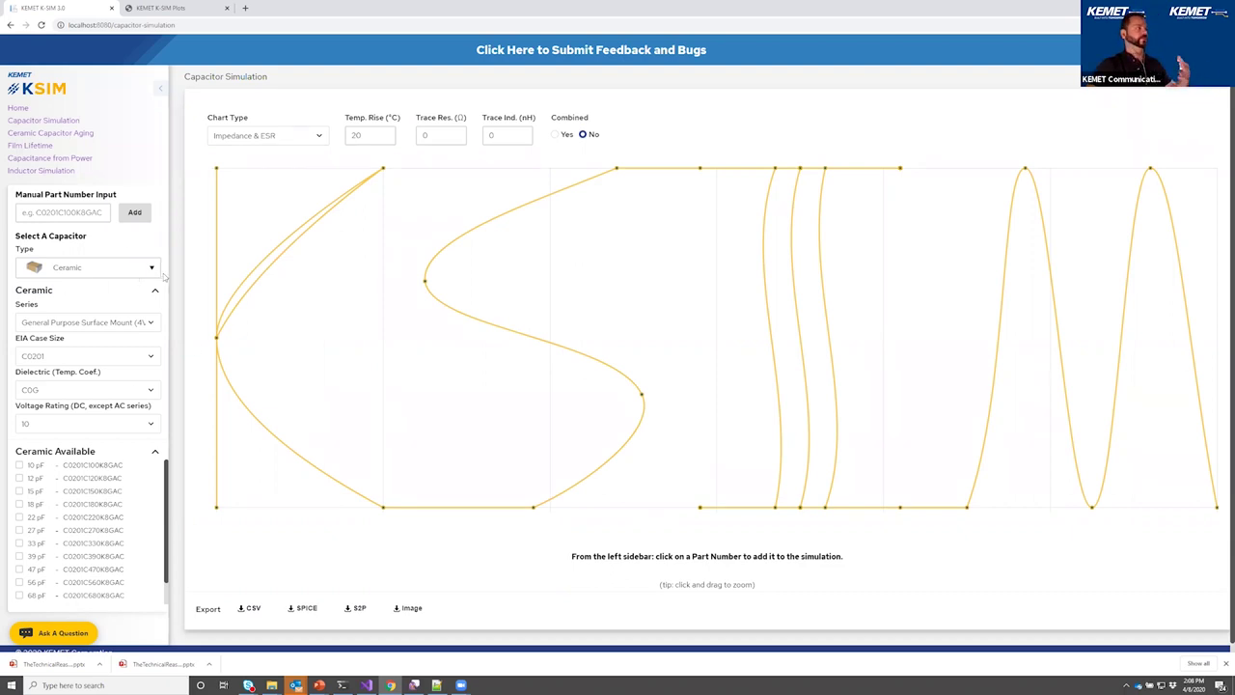
- Filter to Ceramic, General Purpose Surface Mount series, C1206 case size and X7R dielectric
click(142, 324)
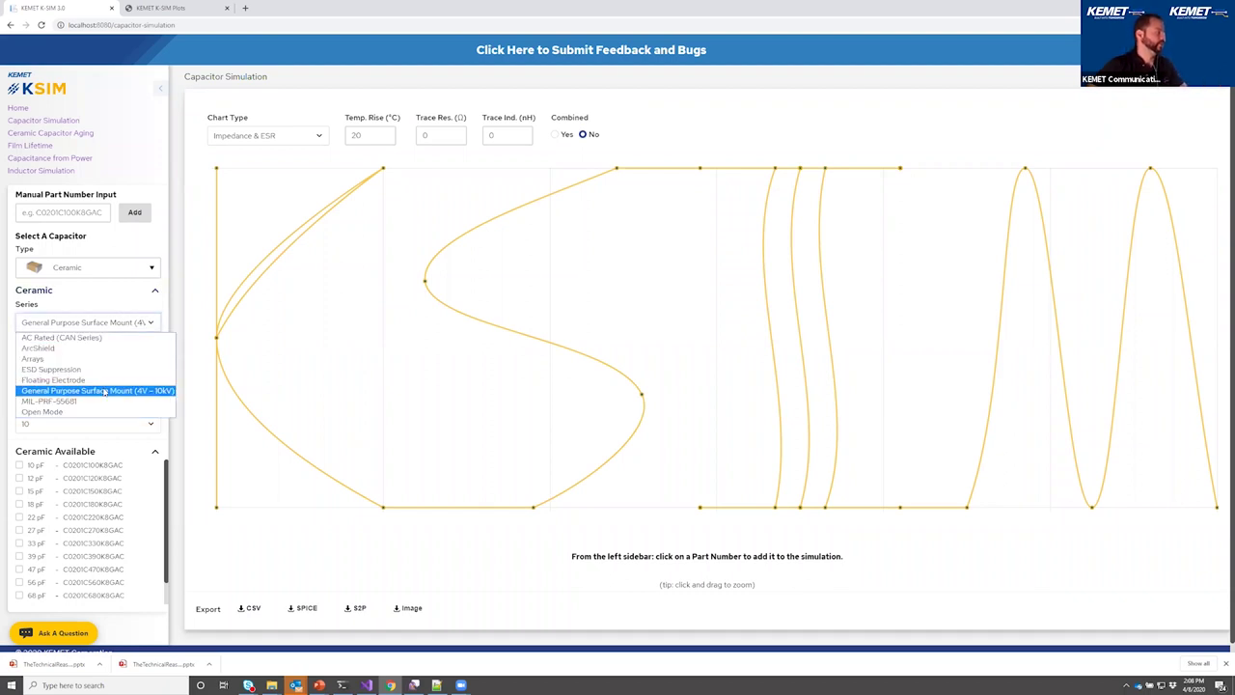
click(102, 390)
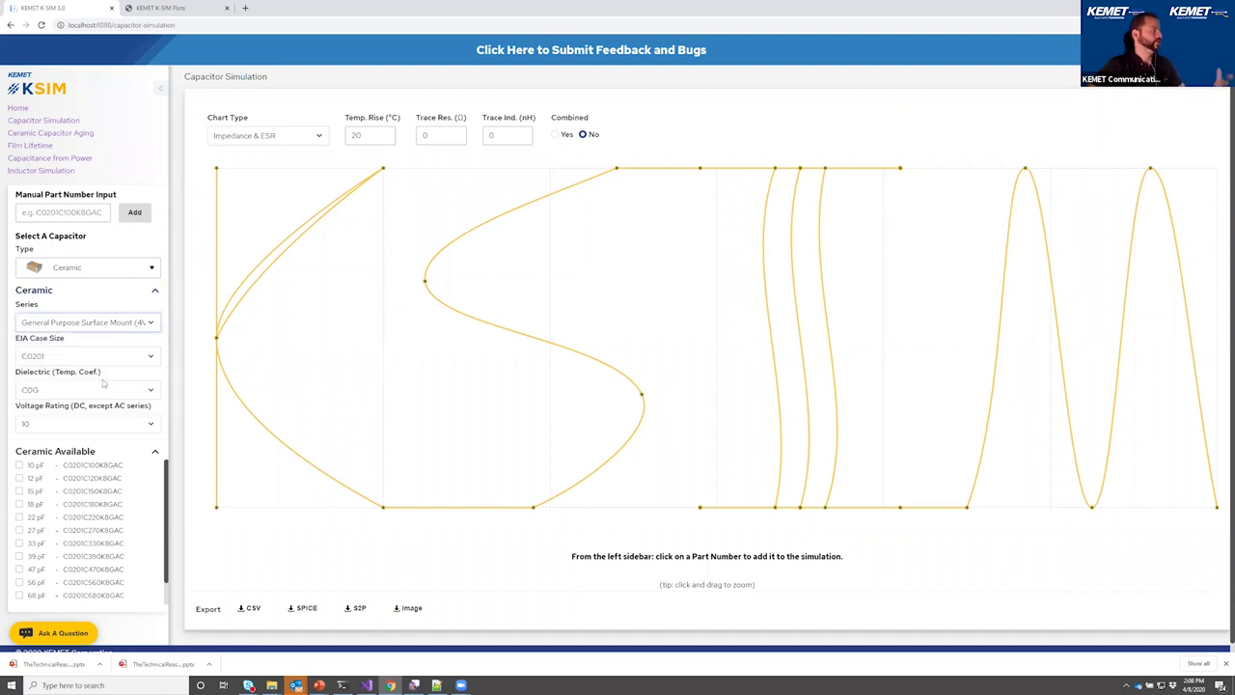
click(120, 278)
click(40, 273)
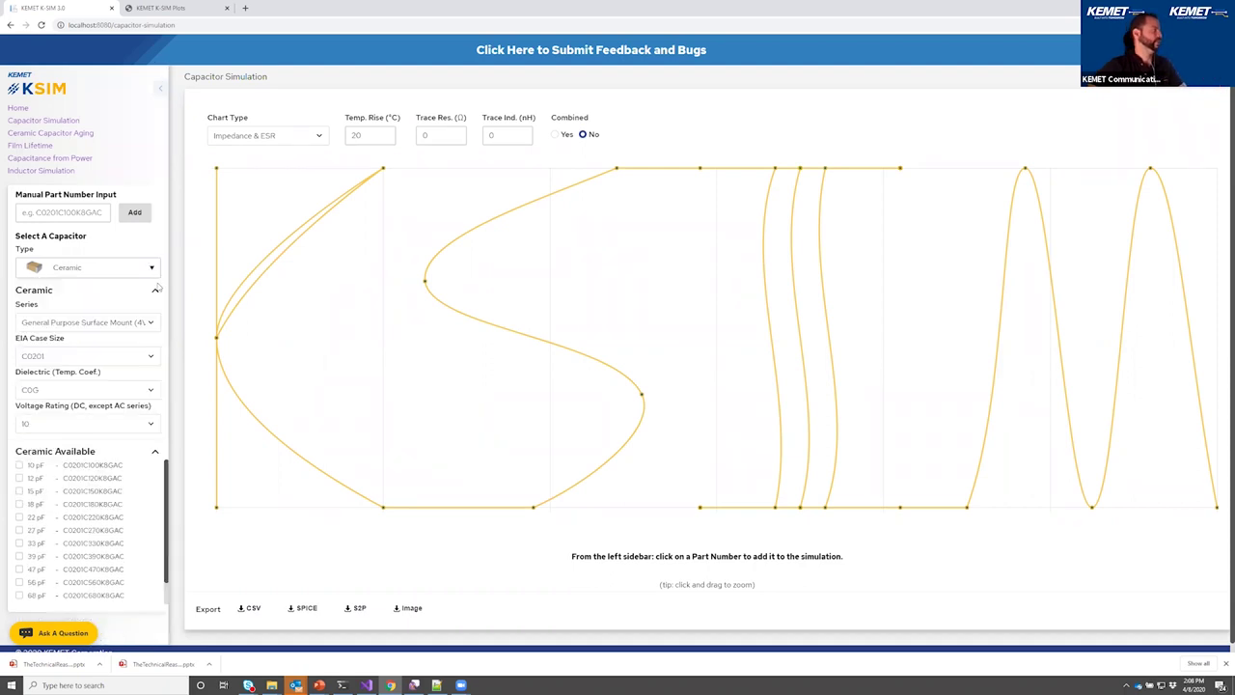
click(150, 391)
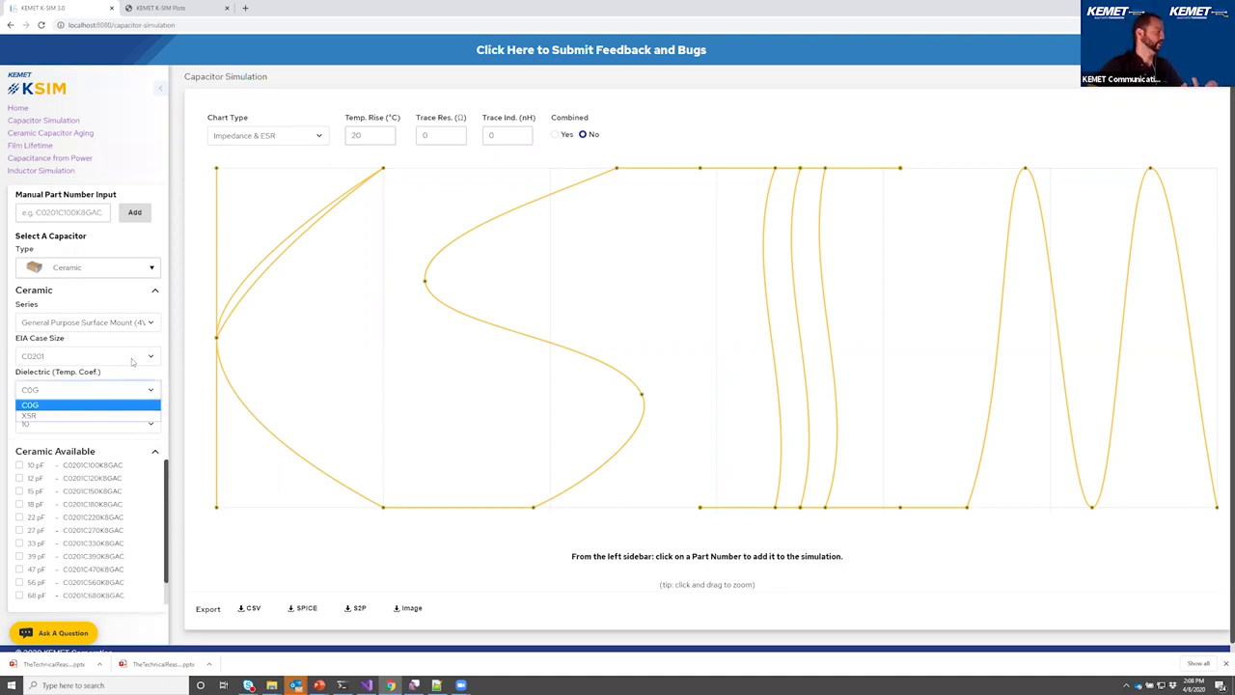
click(133, 360)
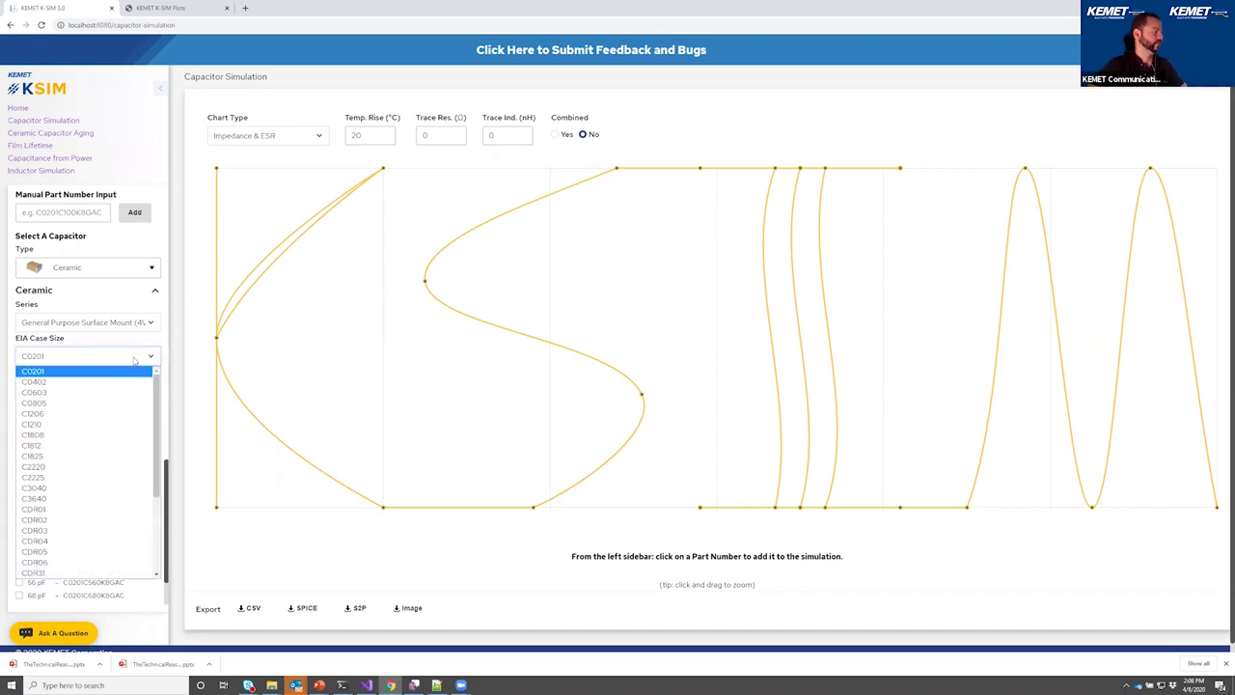
click(48, 413)
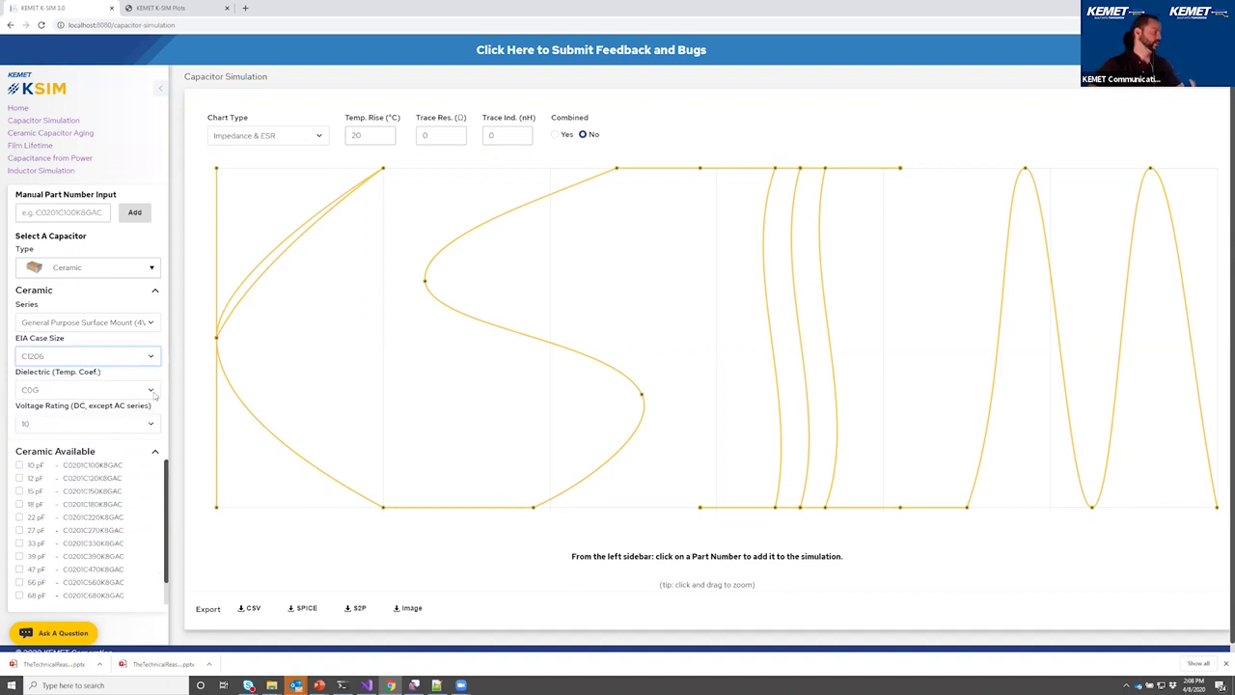
click(151, 392)
click(58, 437)
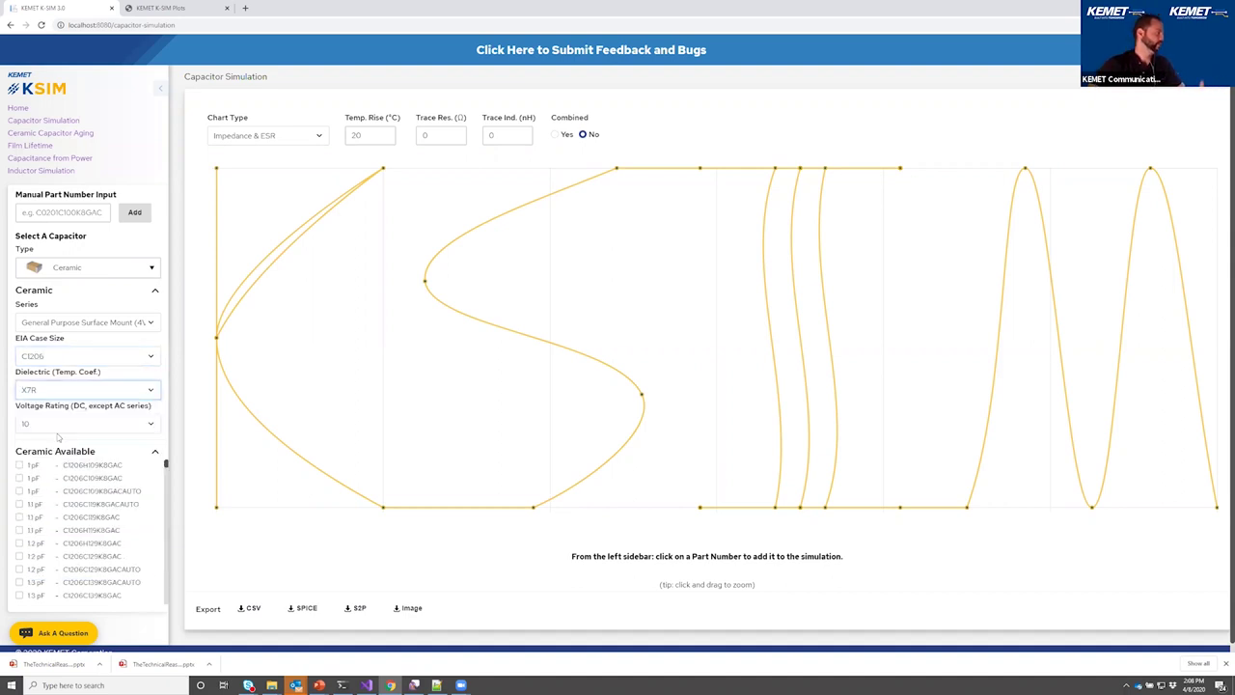
- Add the 1 uF C1206C105K8RAC part to the simulation and switch to the legacy K-SIM tab
scroll(121, 515, down, 10)
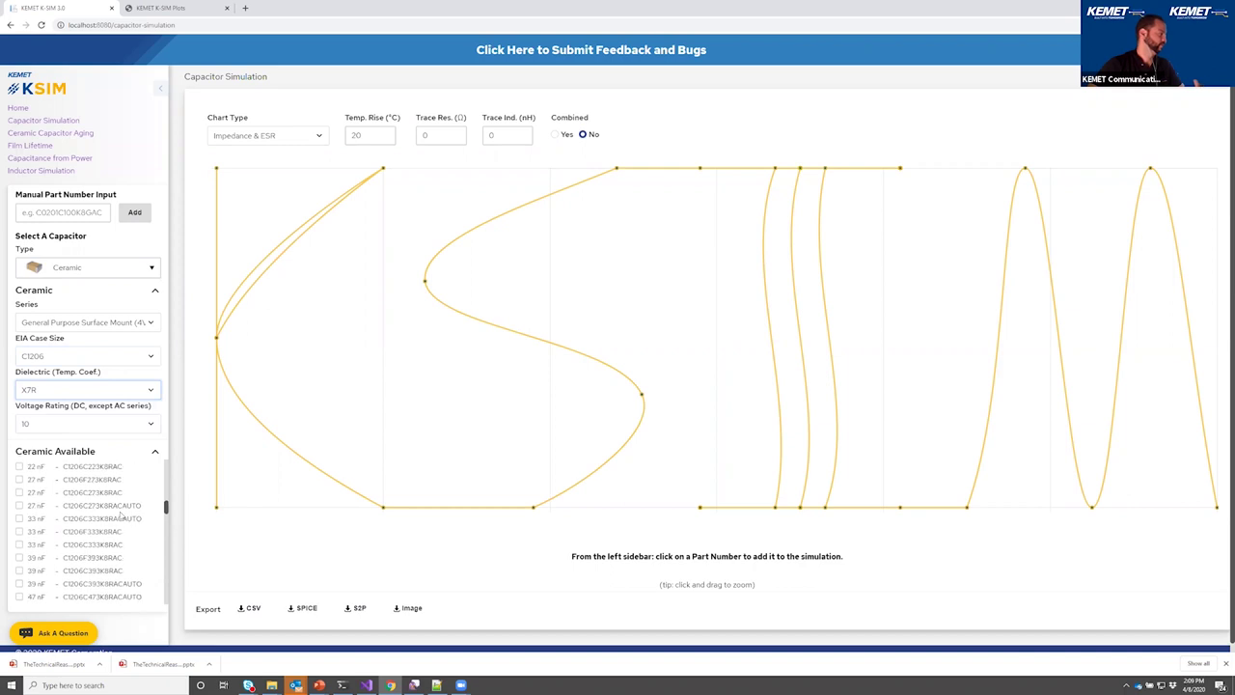
scroll(118, 514, down, 5)
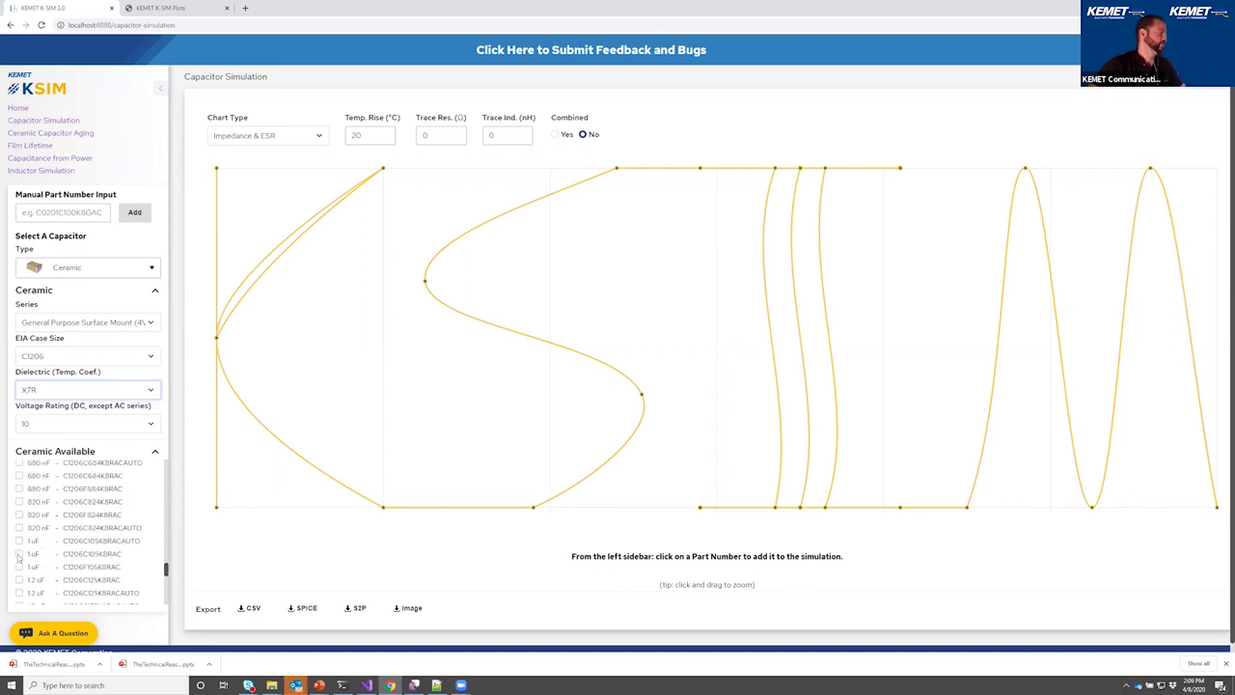
click(20, 554)
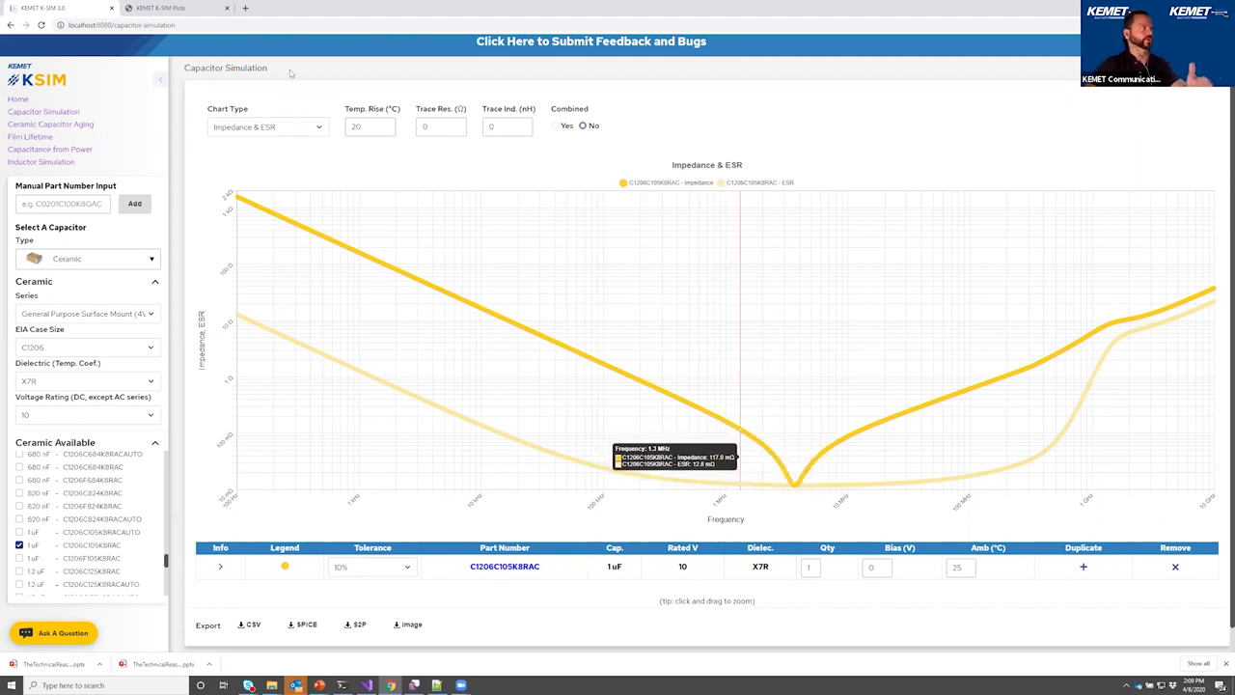
click(159, 8)
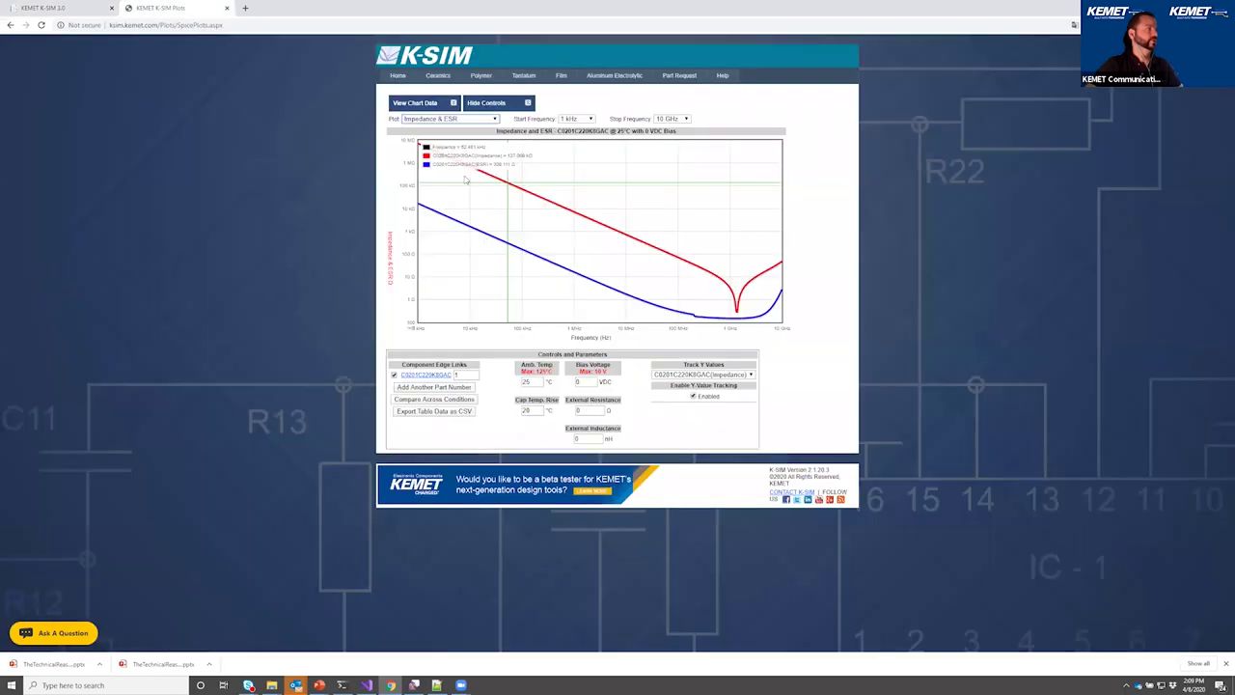
click(400, 76)
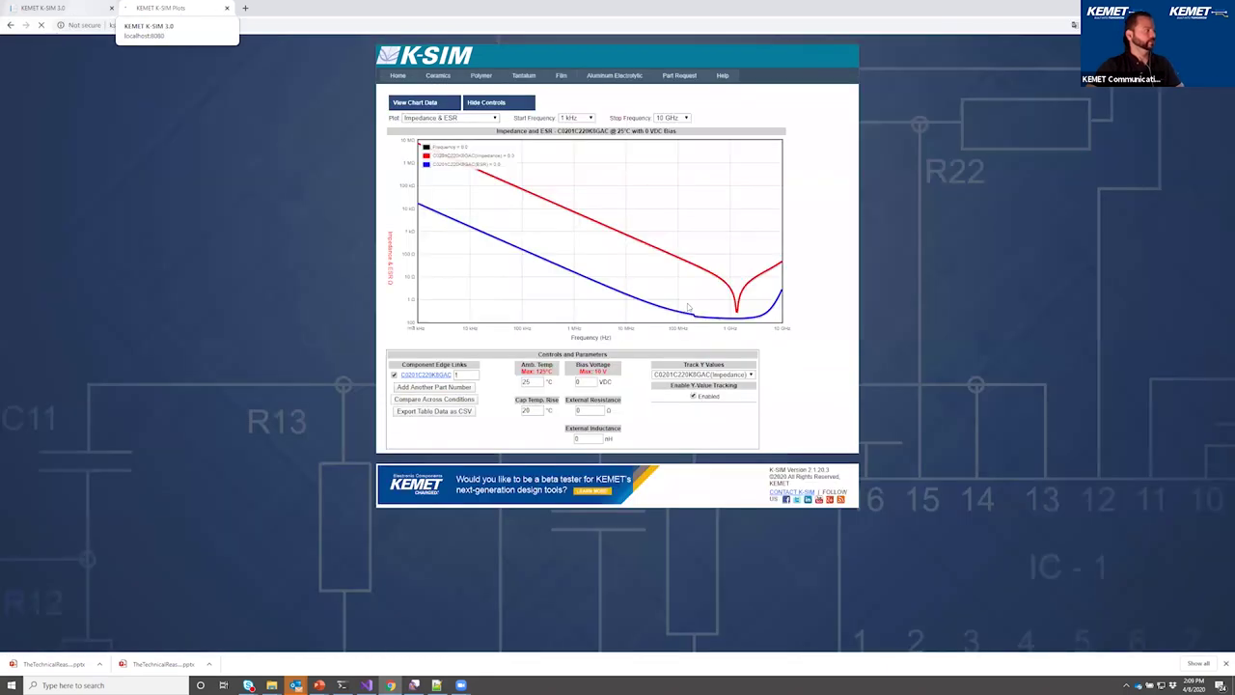
key(ctrl+1)
mouse_move(735, 344)
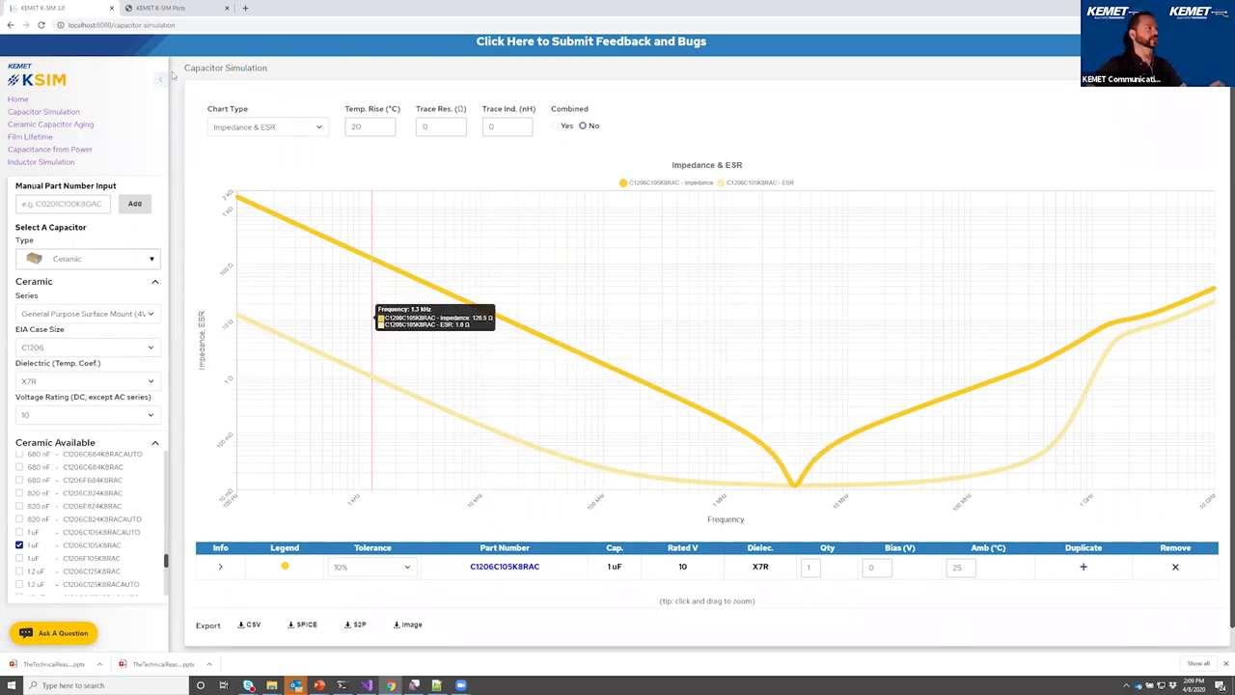
click(317, 129)
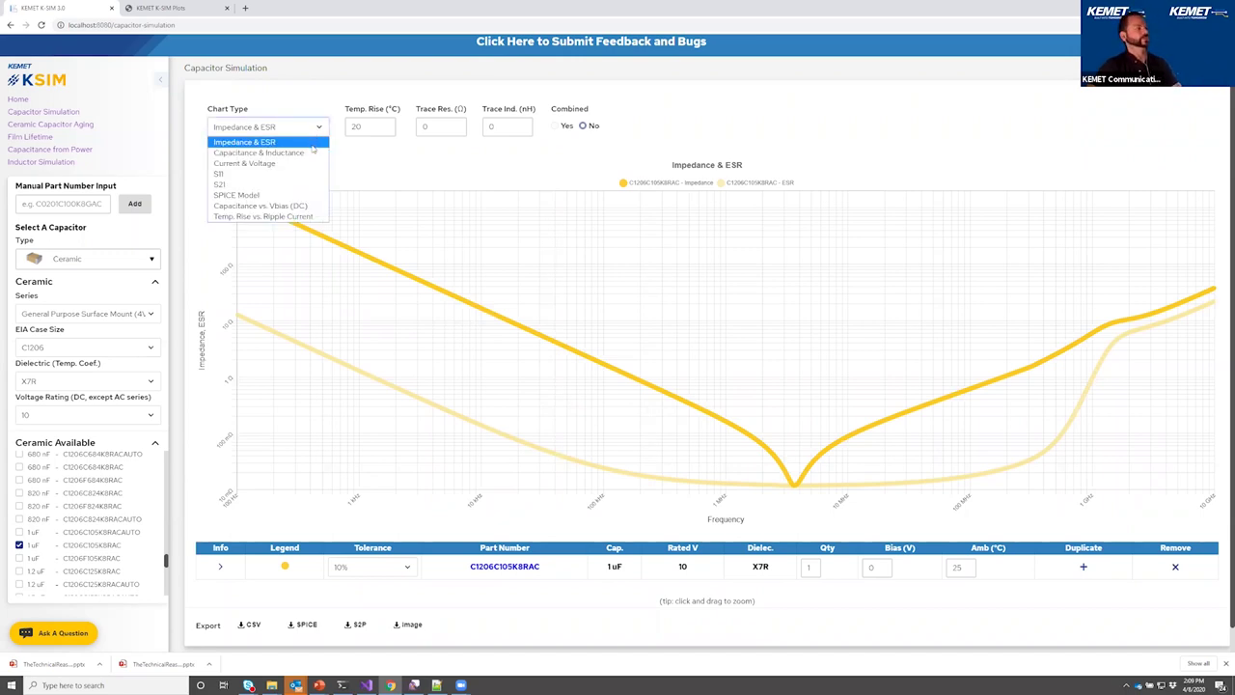
- Apply a 3 V DC bias to the C1206C105K8RAC part on the Impedance & ESR chart
click(307, 143)
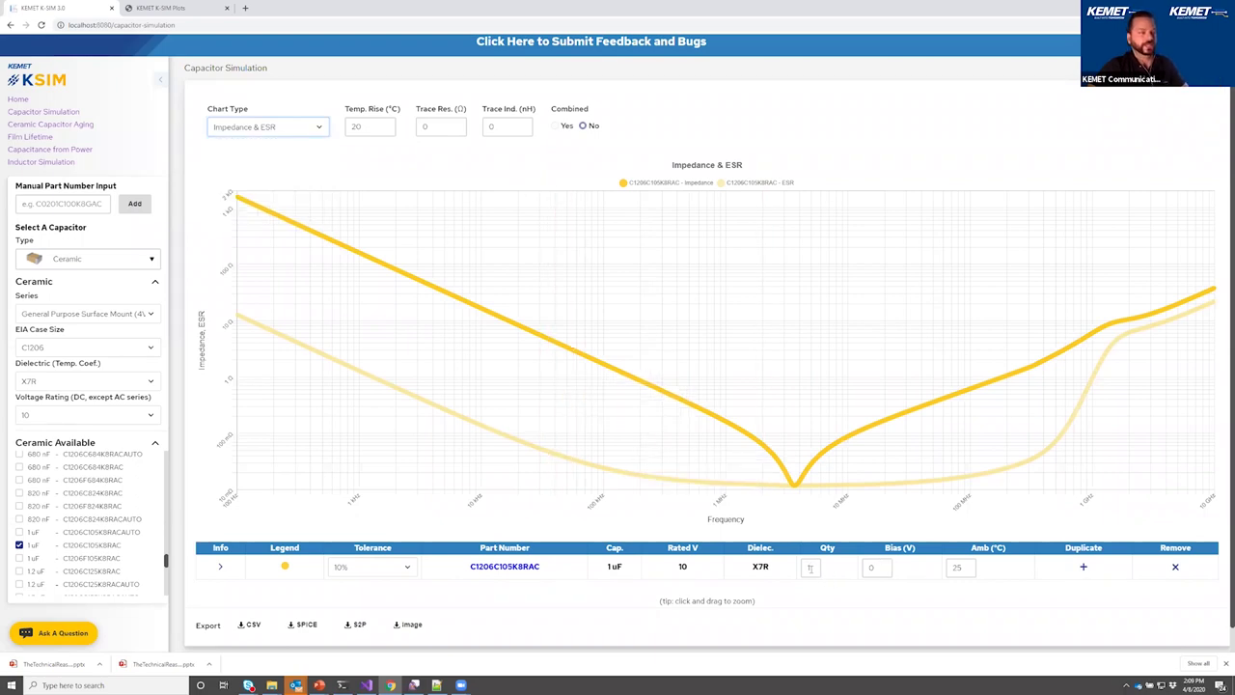
double_click(885, 569)
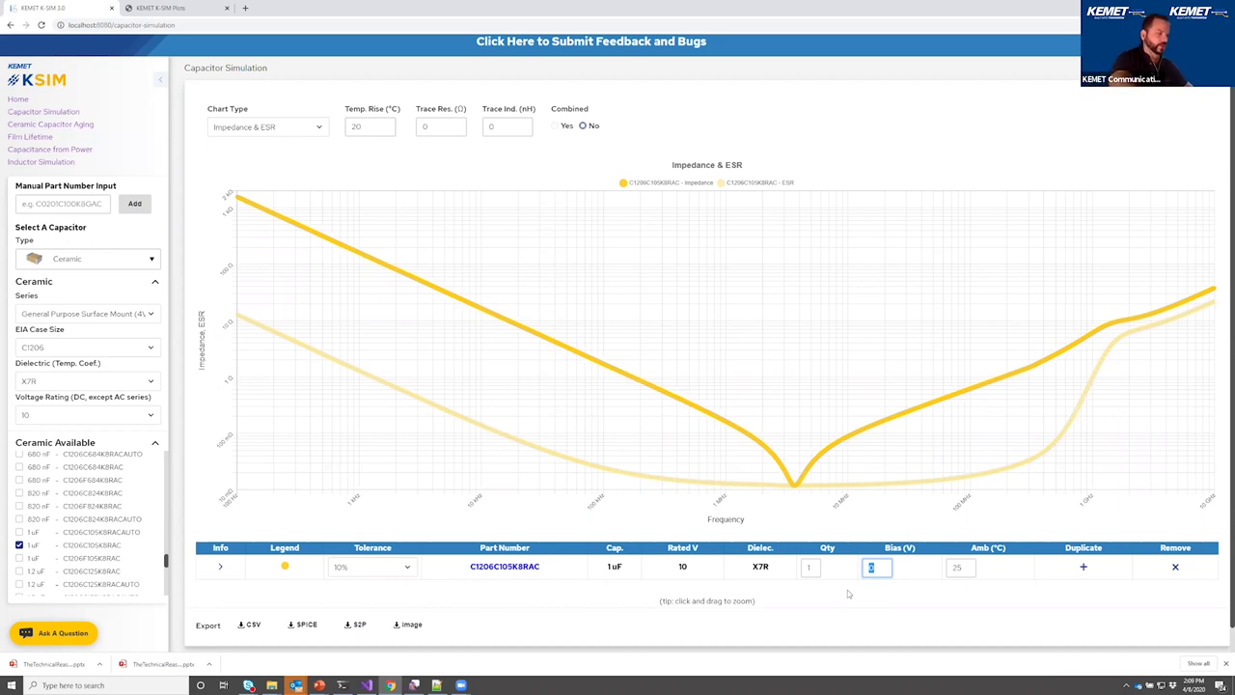
text(3.3)
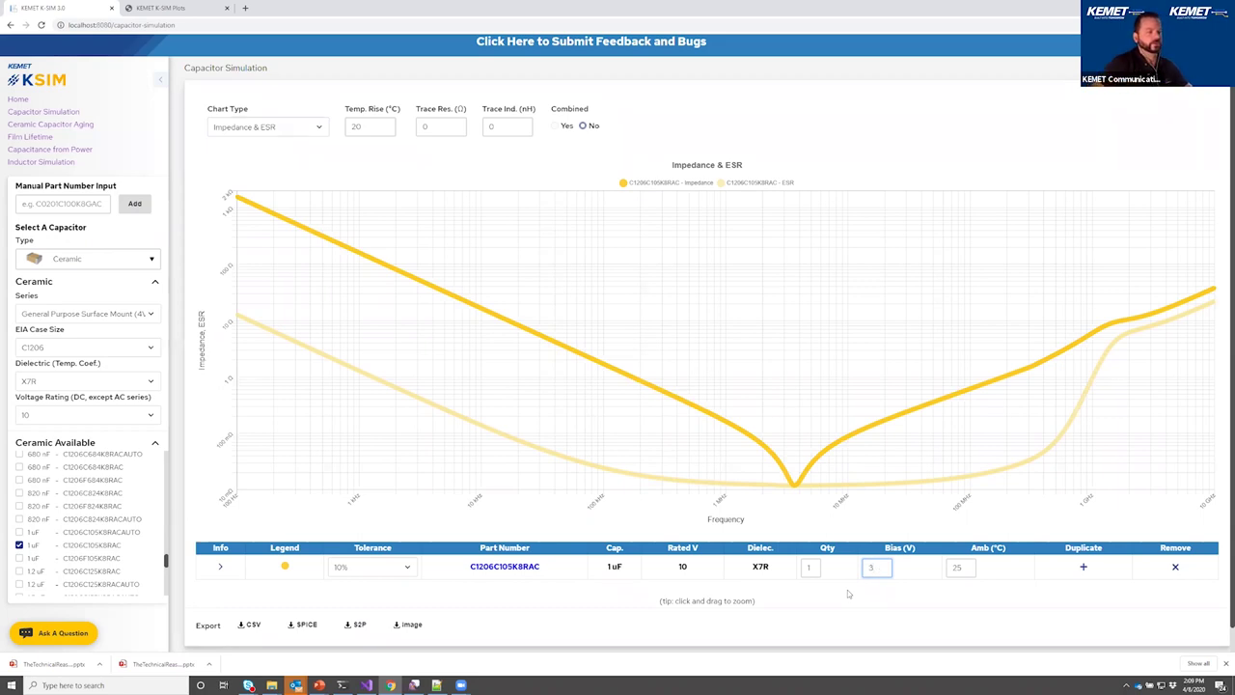
click(877, 535)
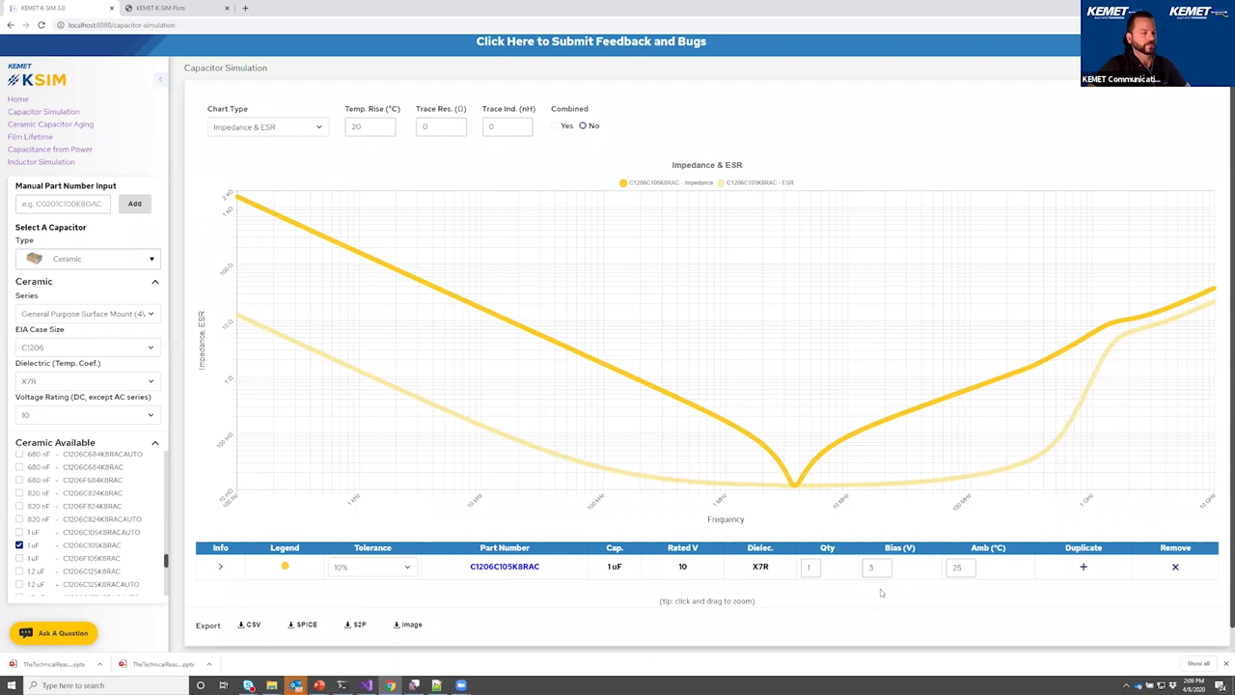
click(881, 568)
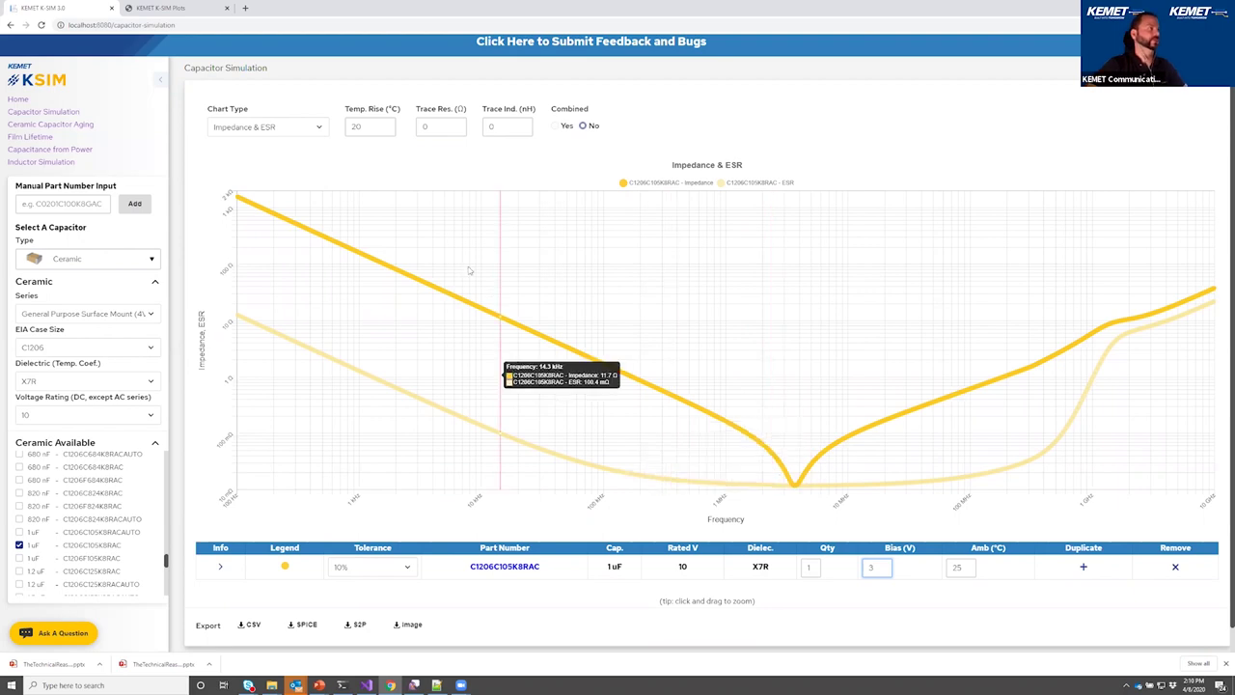
click(318, 128)
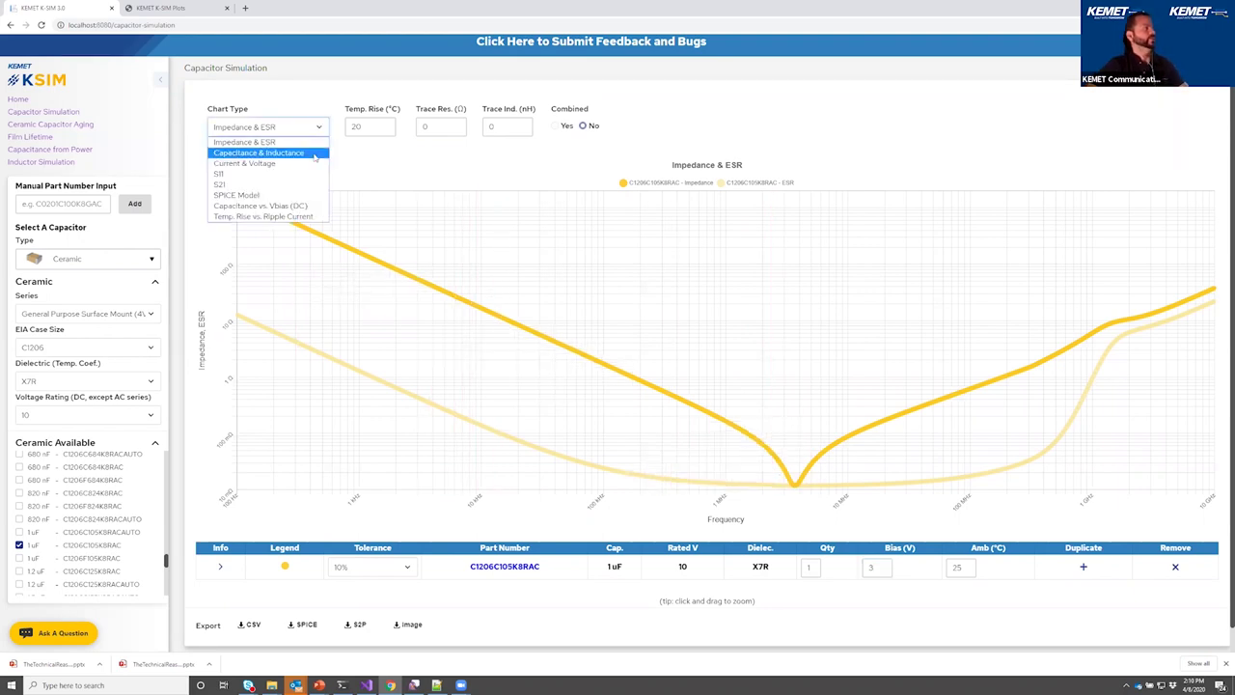
- Alternate the chart between Capacitance & Inductance and Impedance & ESR, ending on the S11 plot
click(314, 154)
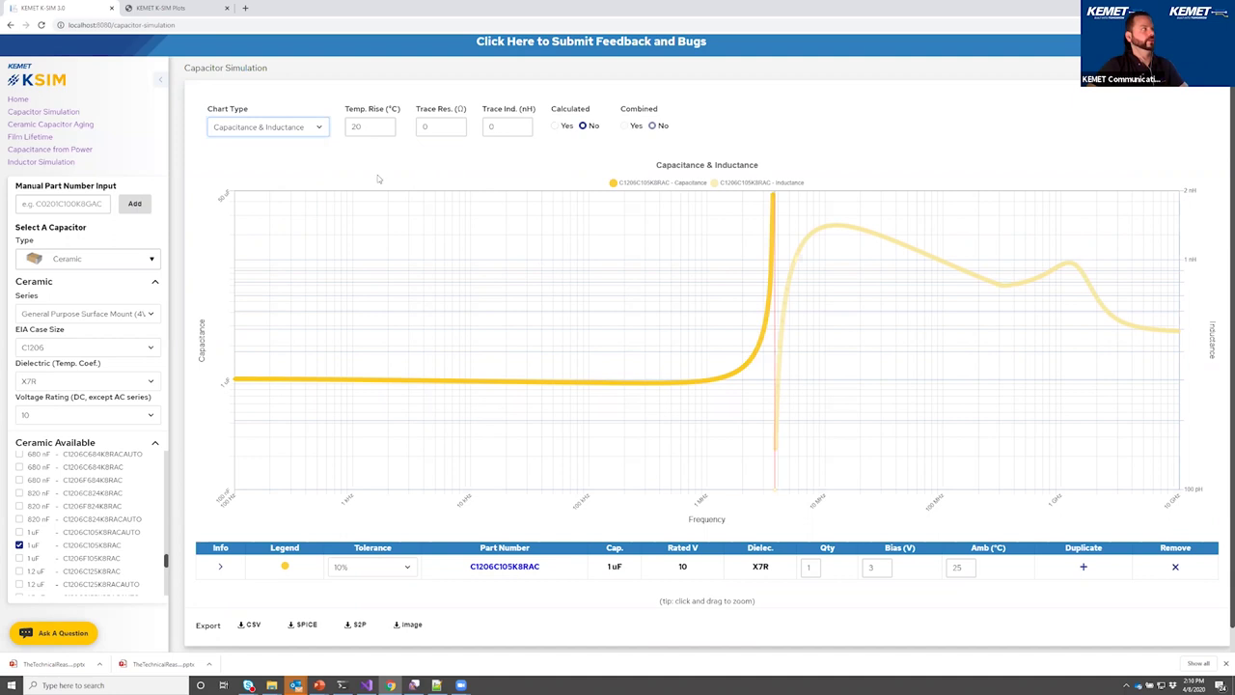
click(321, 127)
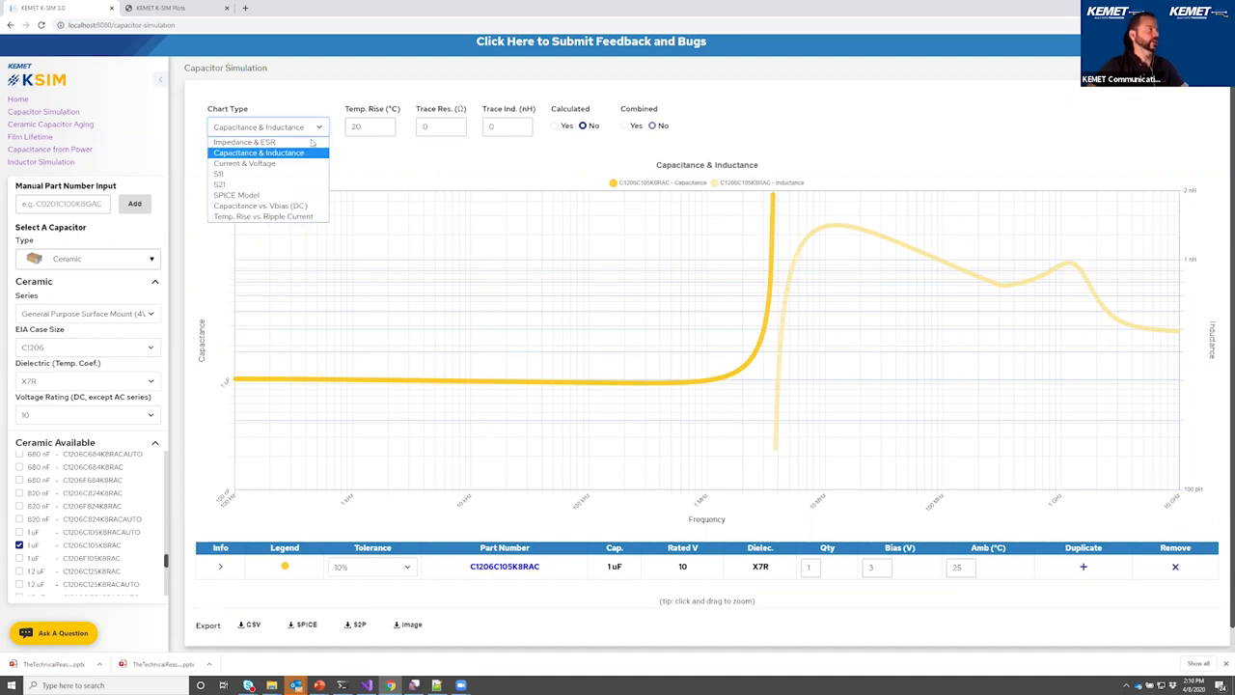
click(312, 142)
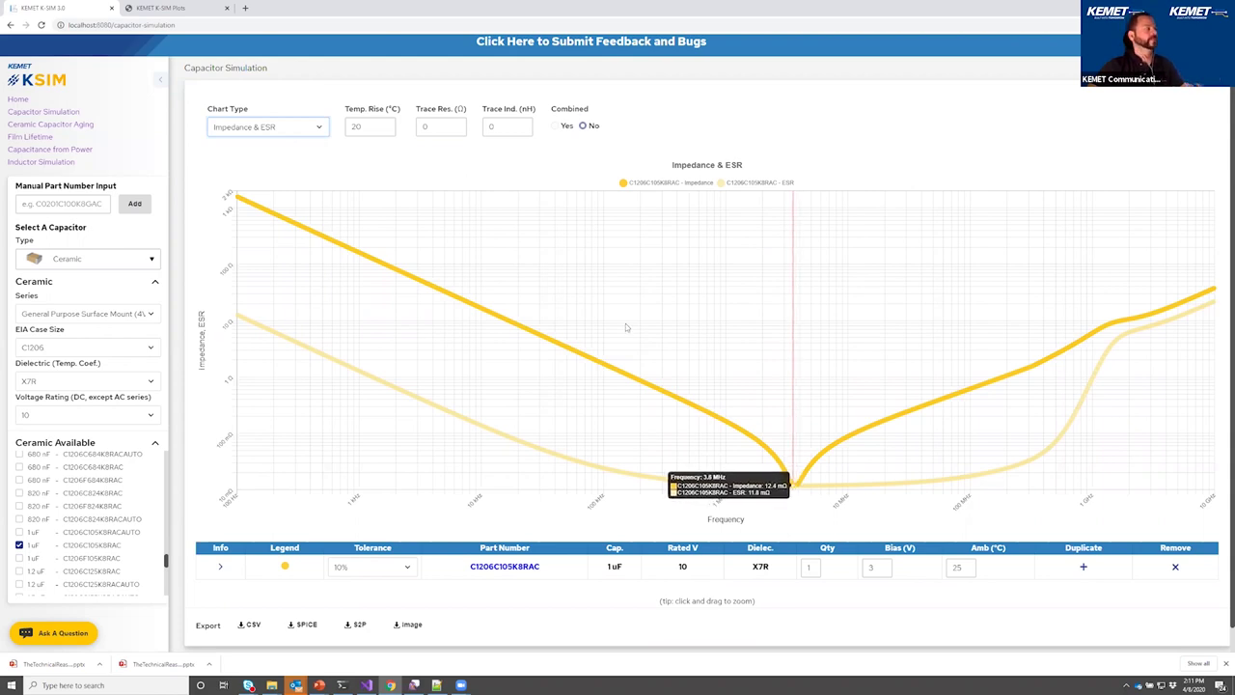
click(318, 127)
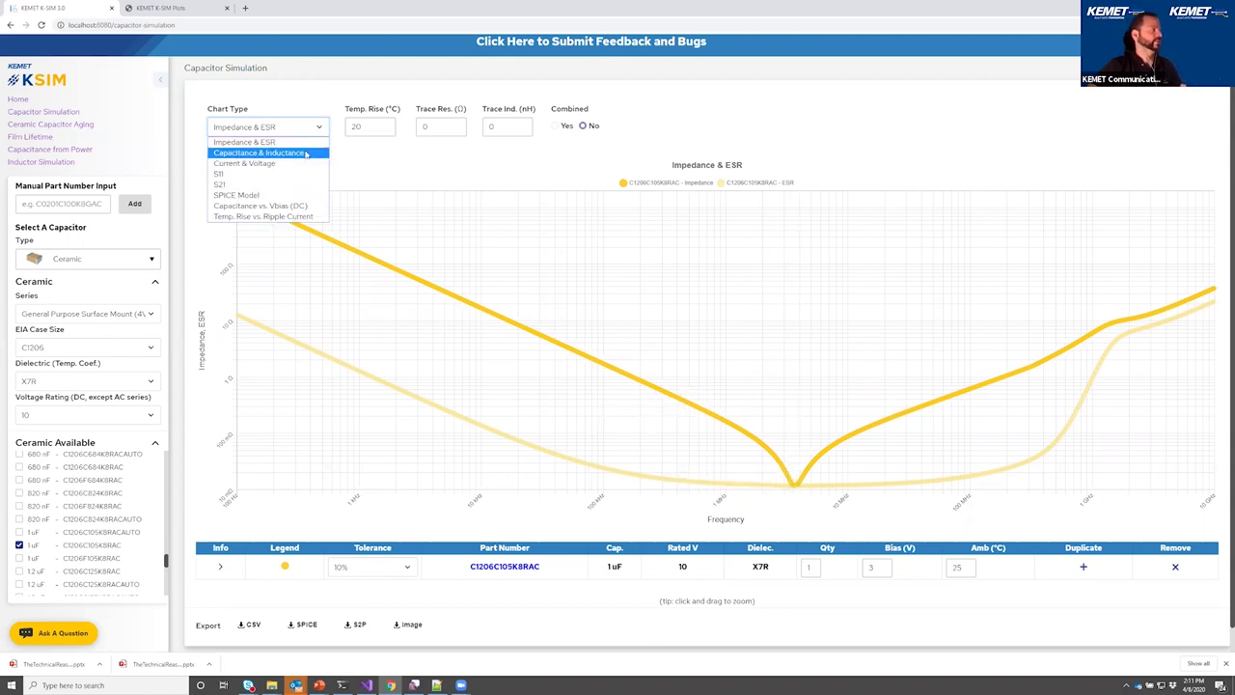
click(305, 153)
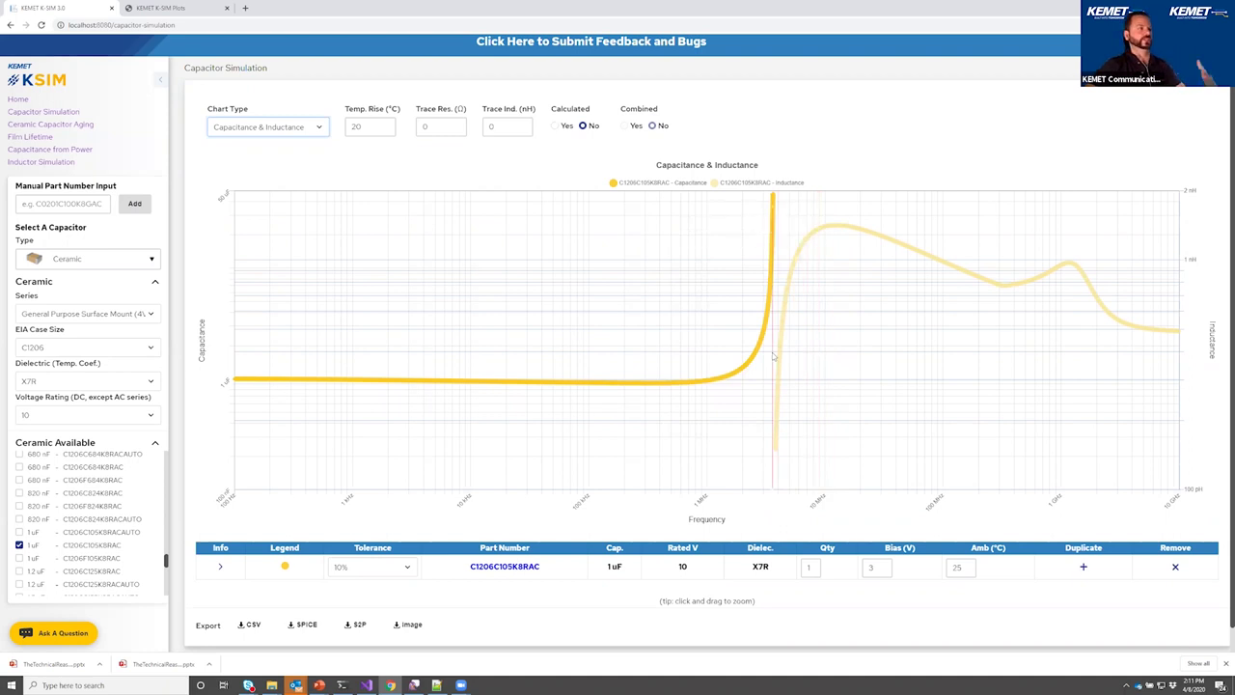
click(319, 127)
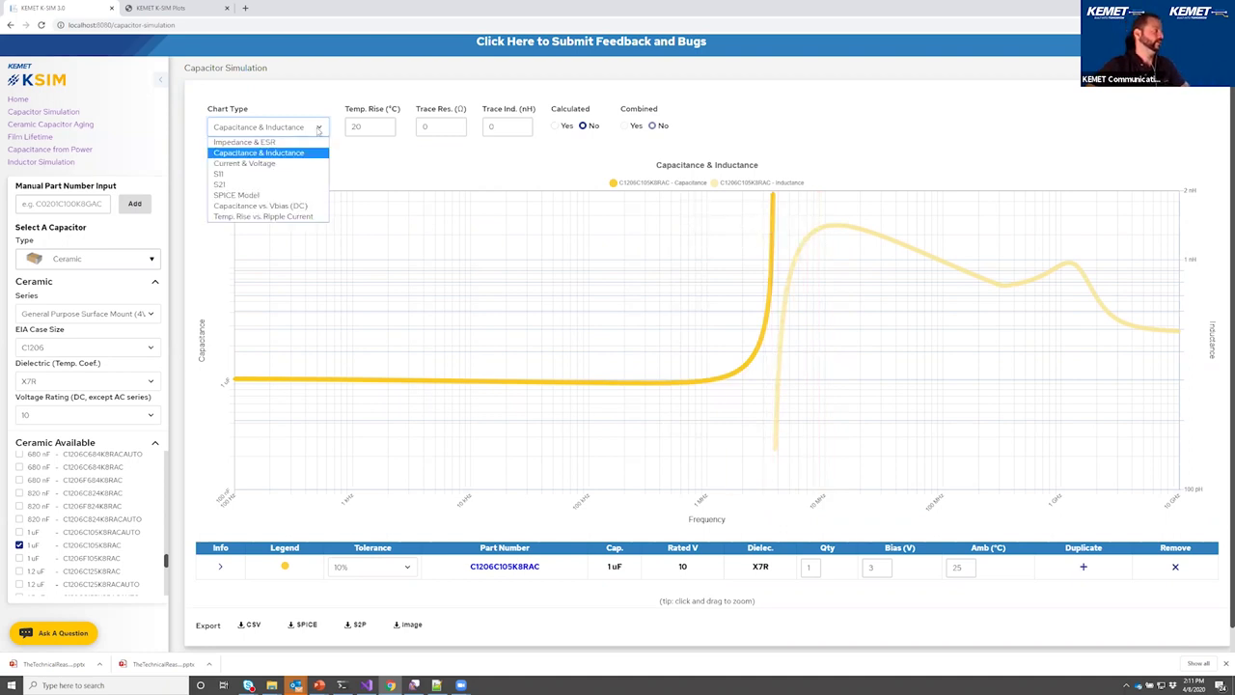
click(275, 175)
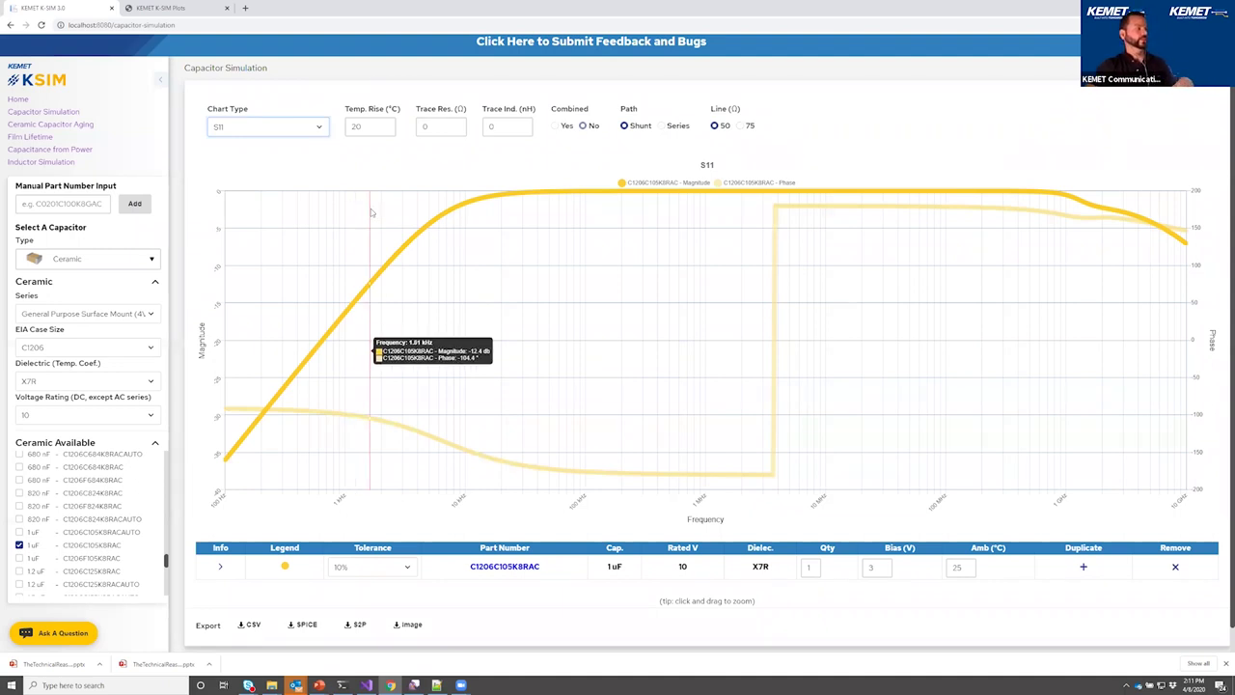
- Preview the S2P export data for the S11 chart, then switch the chart to SPICE Model
click(358, 625)
click(358, 625)
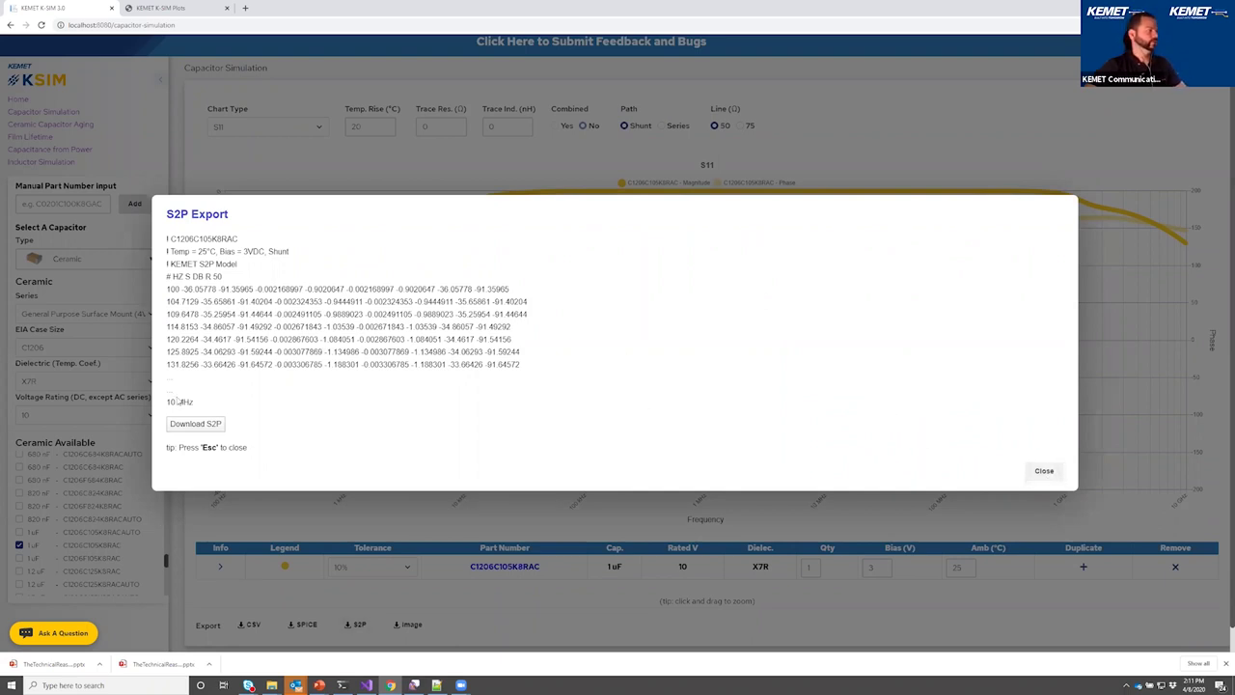
click(234, 161)
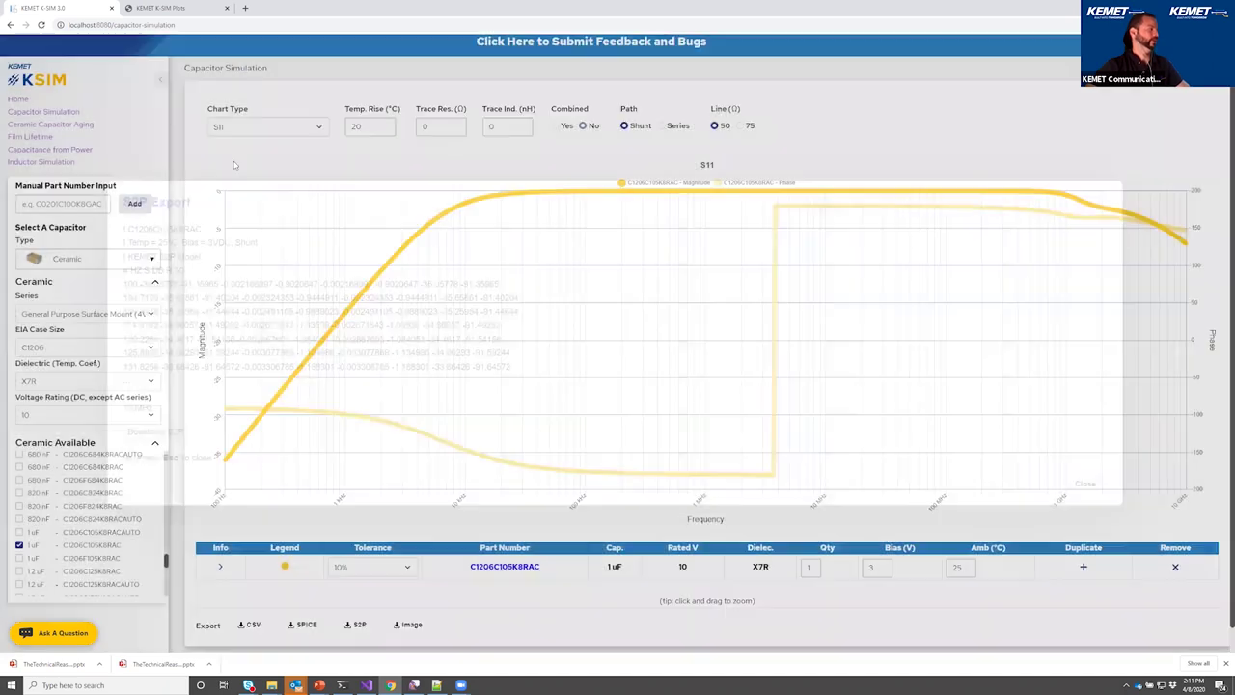
click(320, 132)
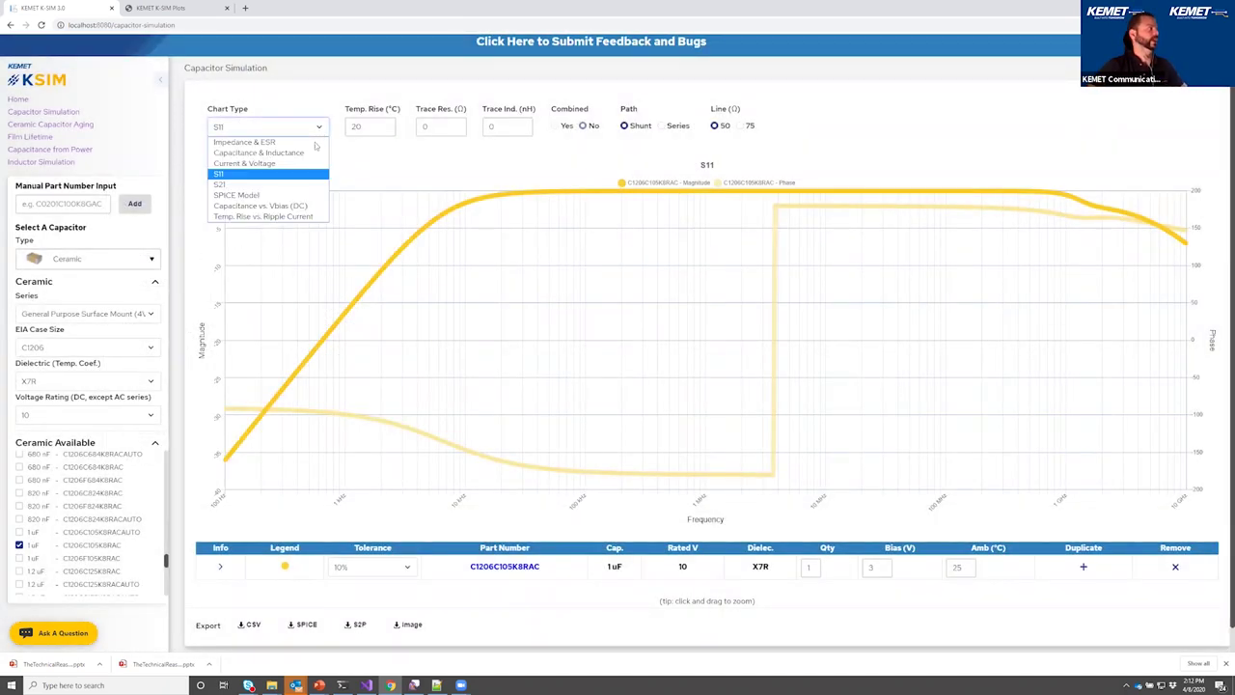
click(293, 197)
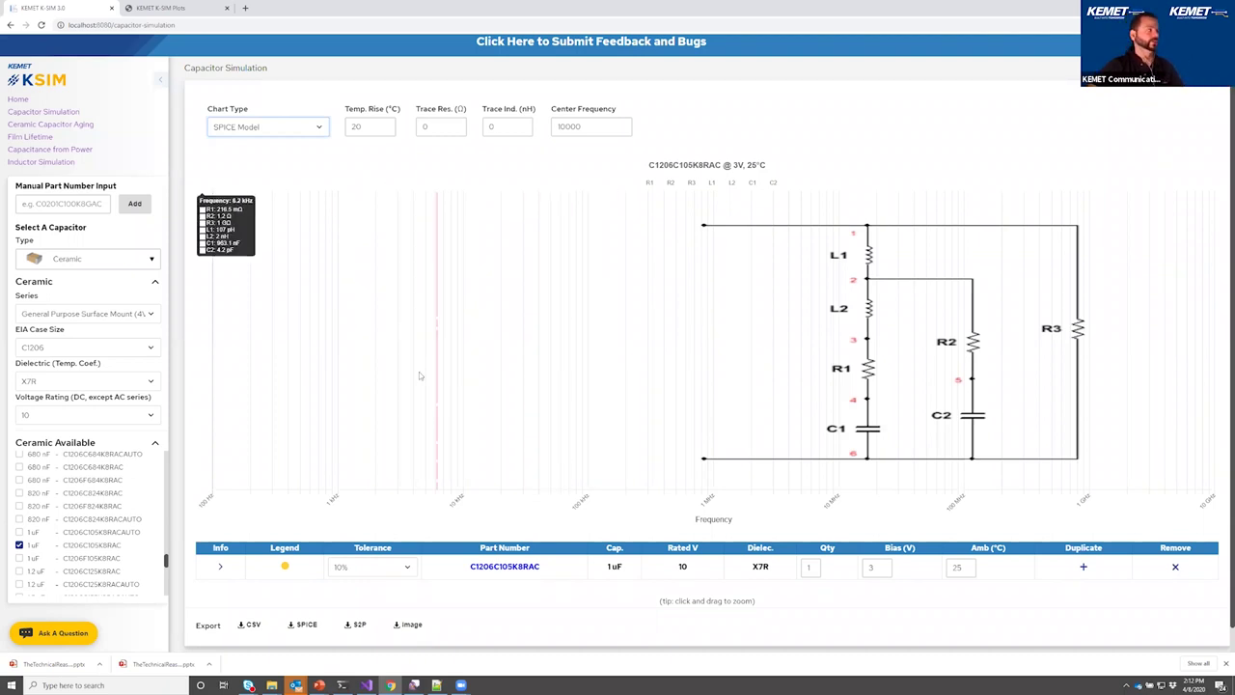
- Review the SPICE equivalent circuit (L1, L2, R1–R3, C1, C2), then bring up the Chart Type choices
click(290, 133)
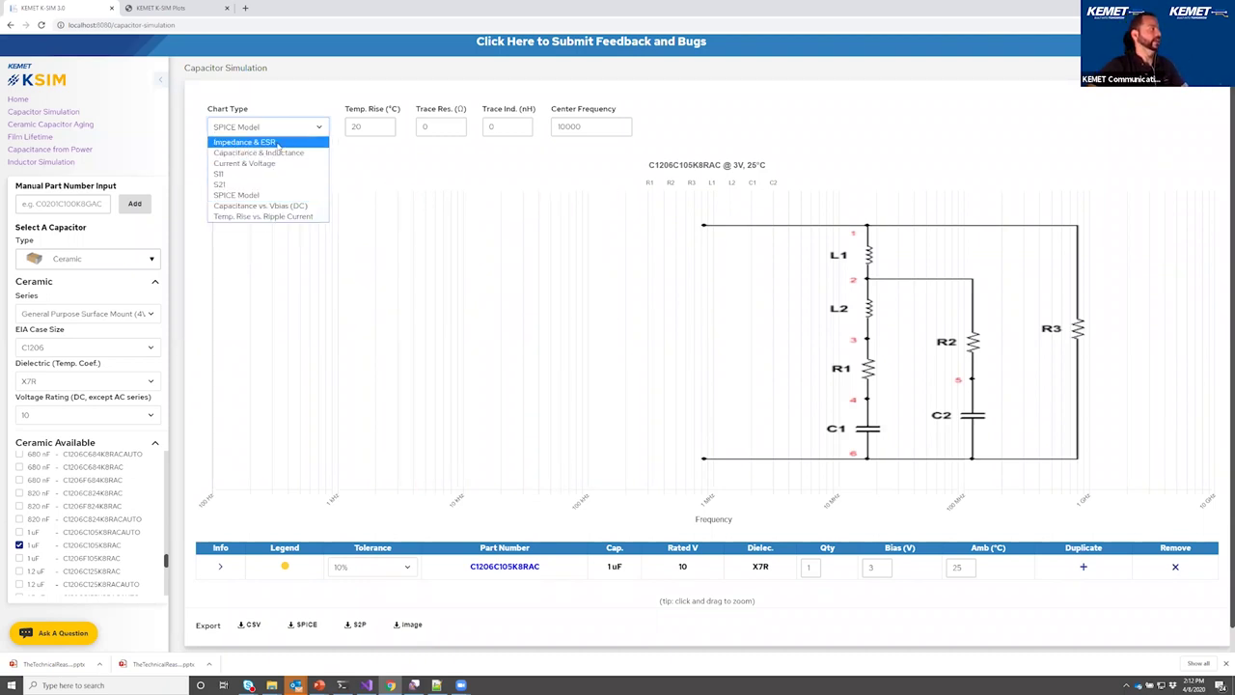
- Switch back to Impedance & ESR, download the chart as a PNG image and open it
click(278, 143)
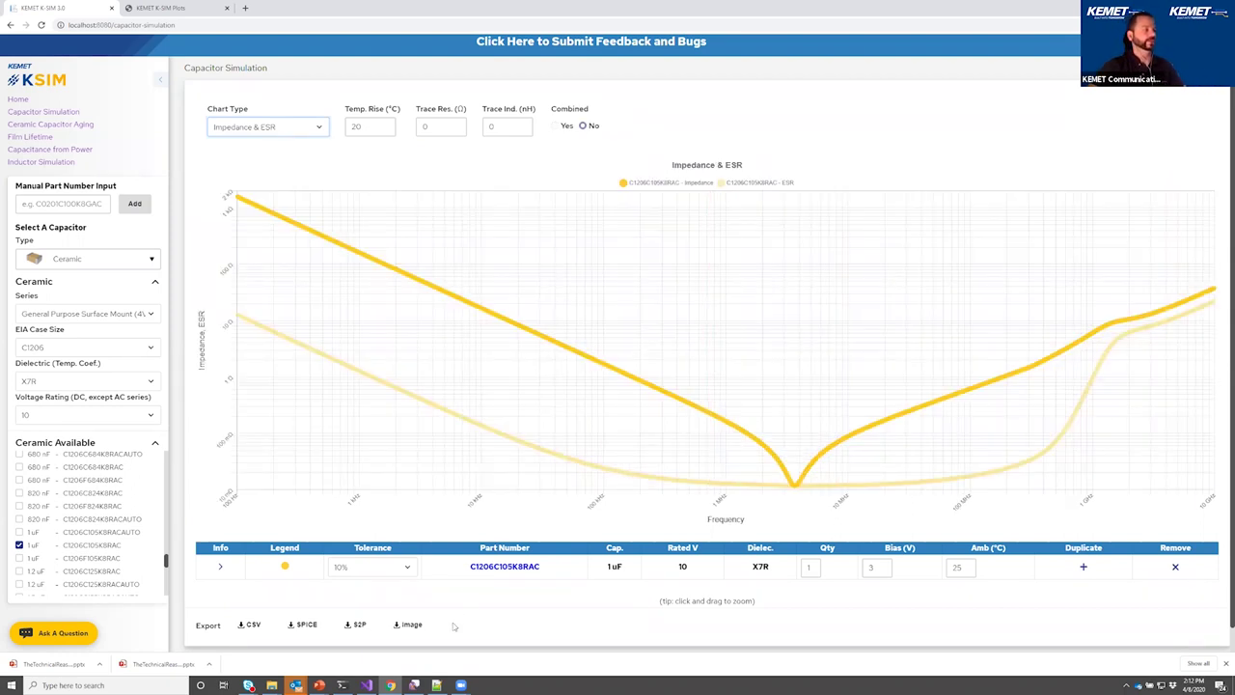
click(403, 627)
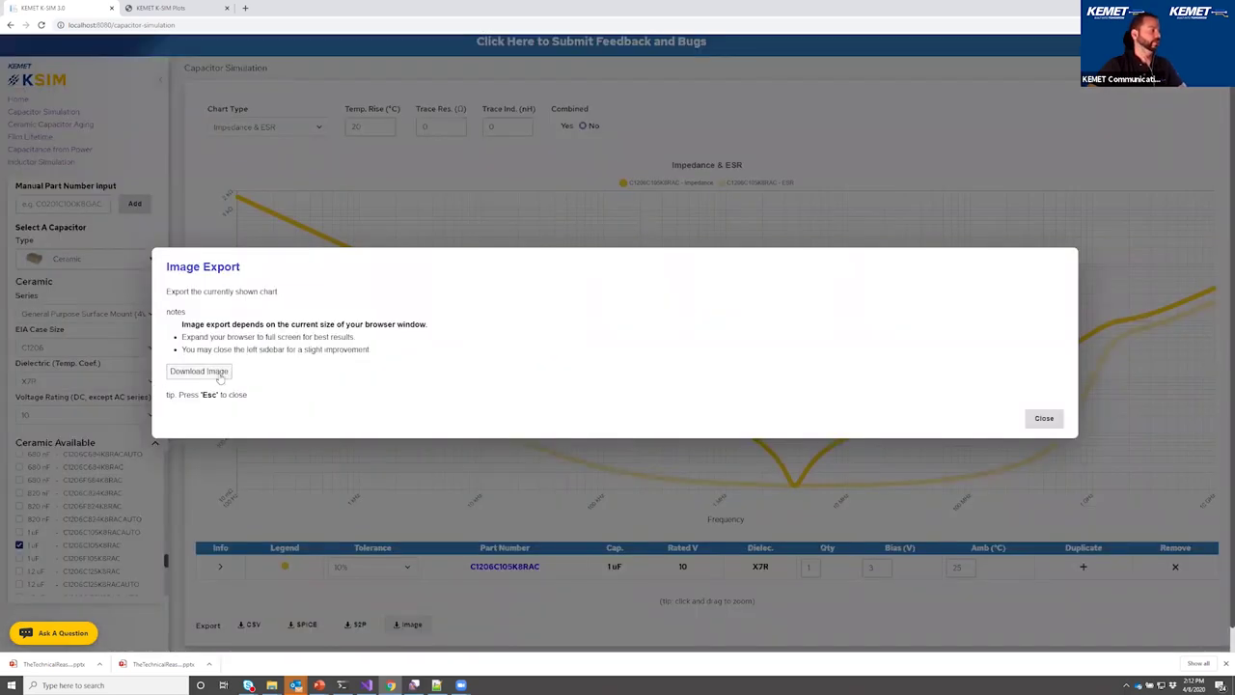
click(220, 376)
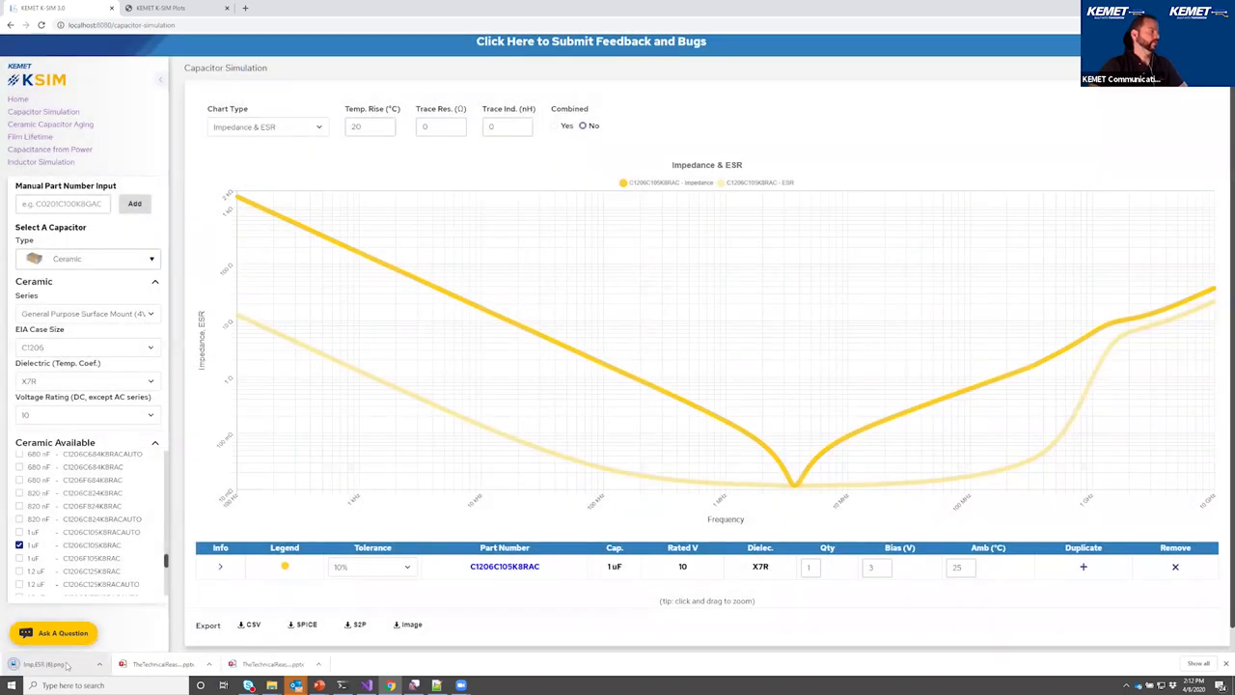
click(47, 664)
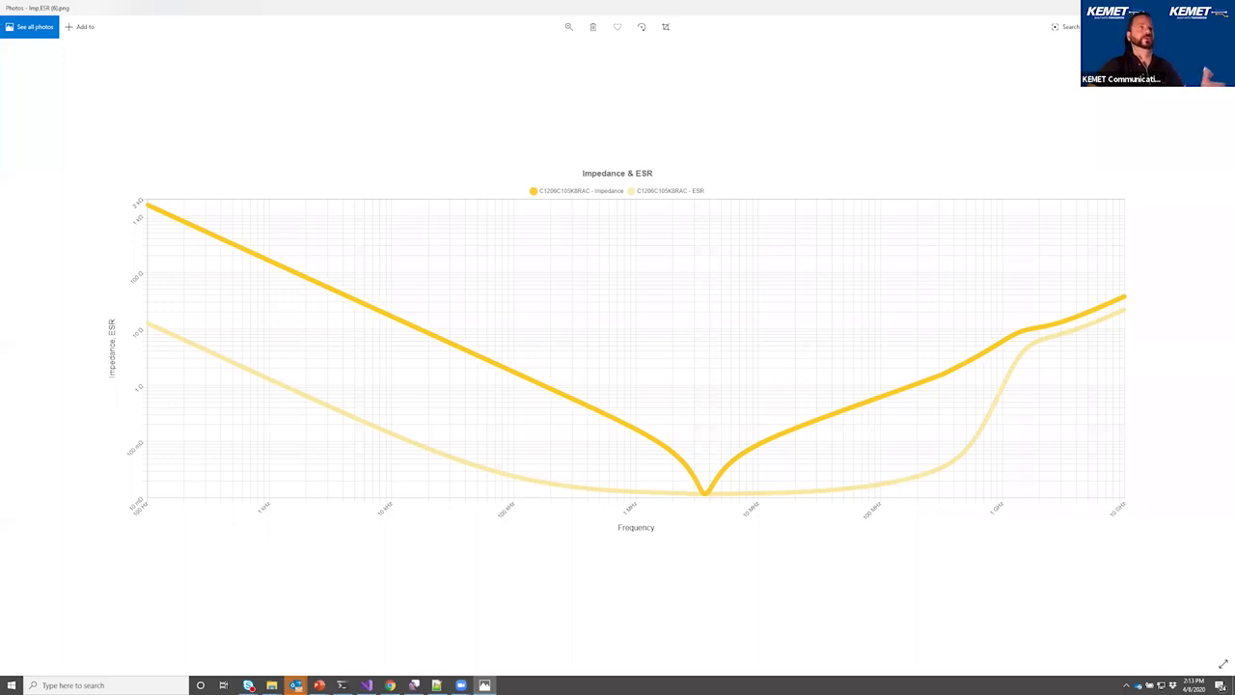
key(alt+F4)
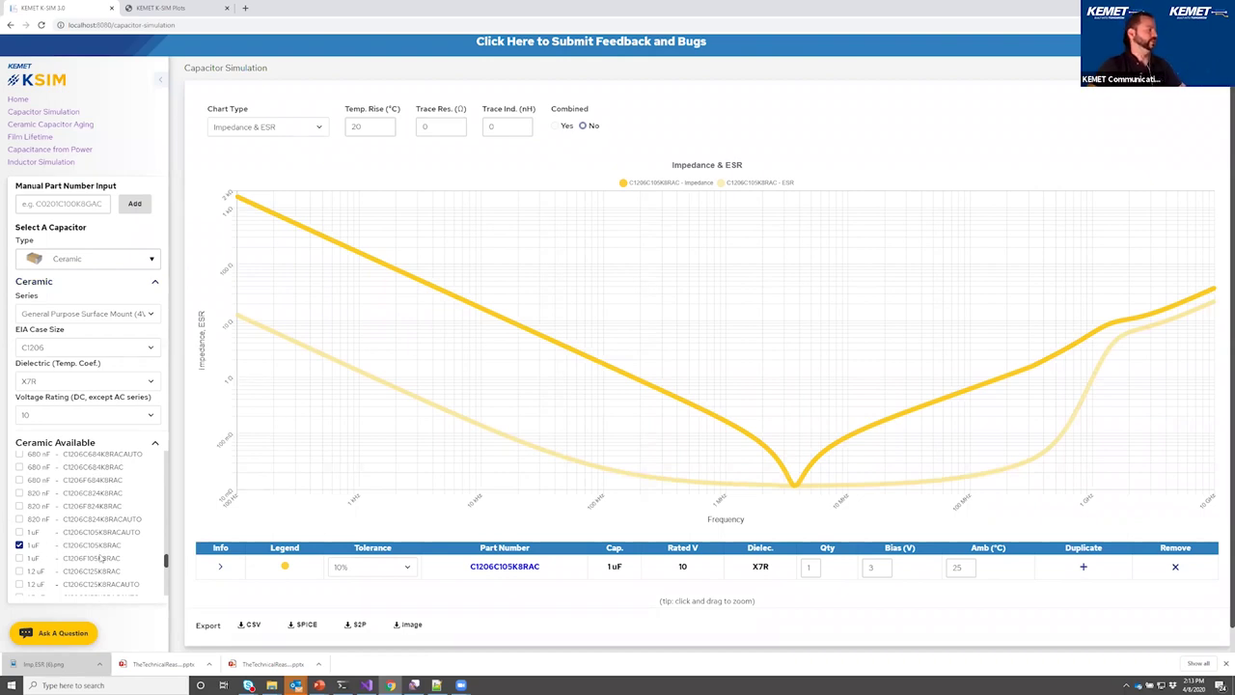
scroll(97, 556, up, 10)
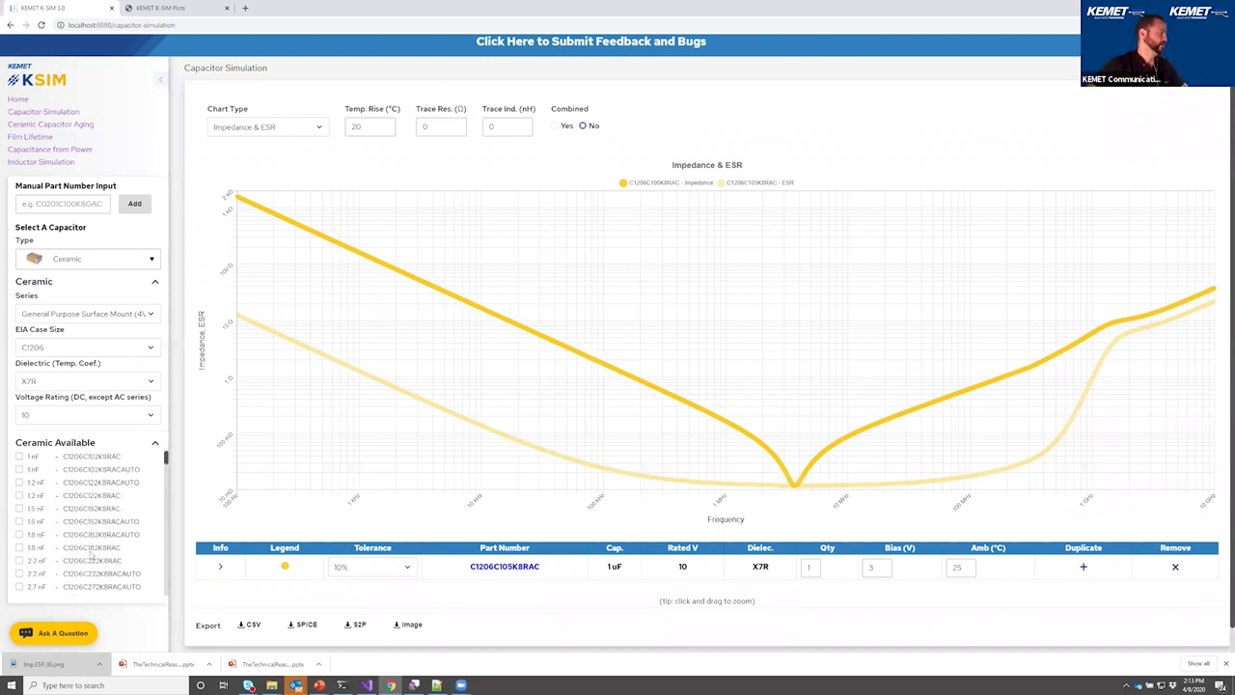
- Add the 10 nF C1206C103K8RAC ceramic part to the chart beside the 1 uF capacitor
scroll(87, 540, down, 5)
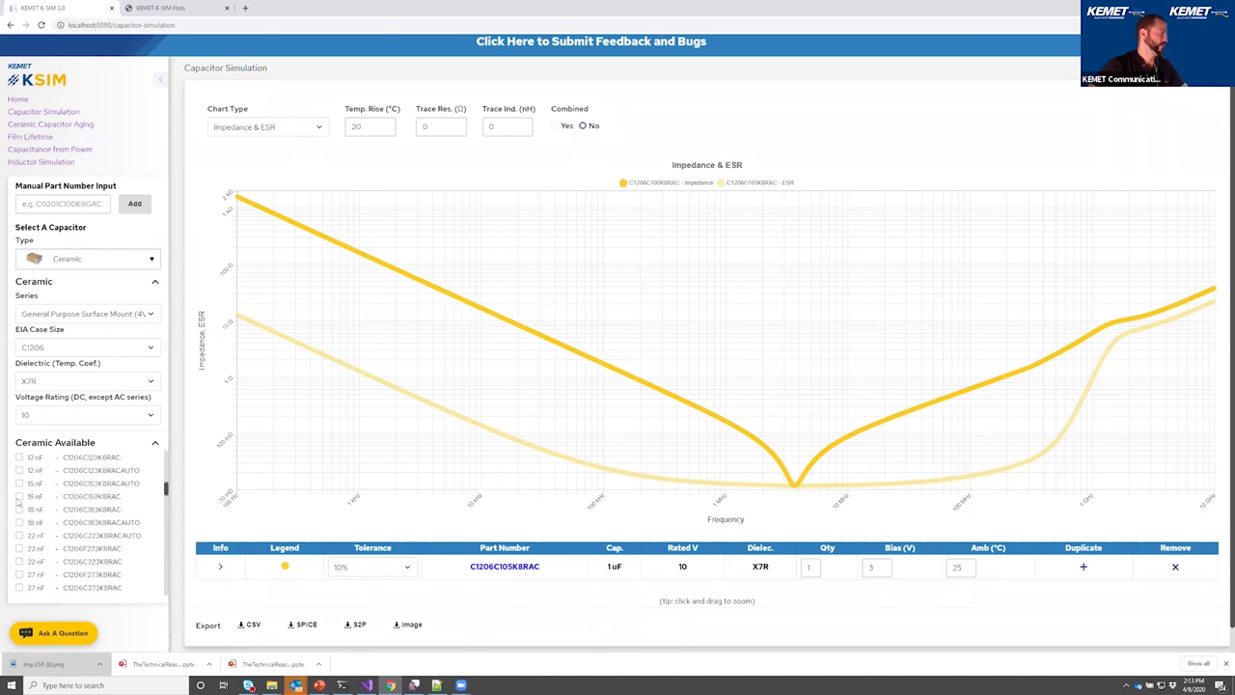
scroll(19, 502, up, 1)
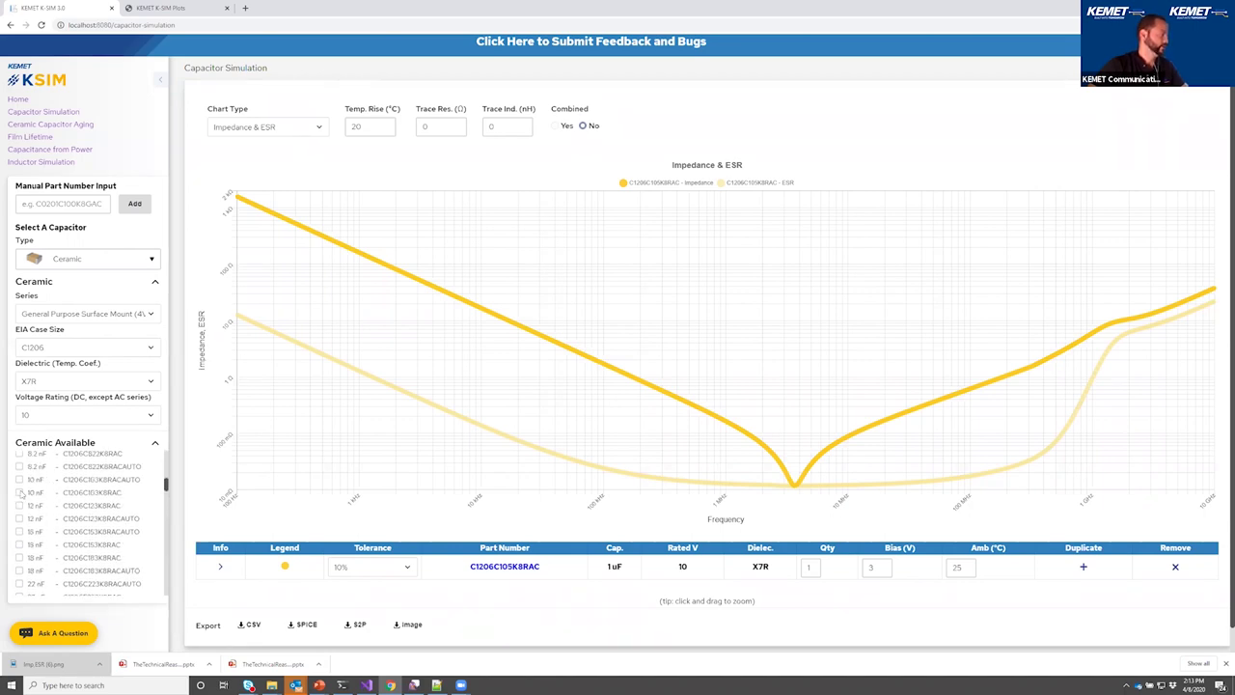
click(19, 492)
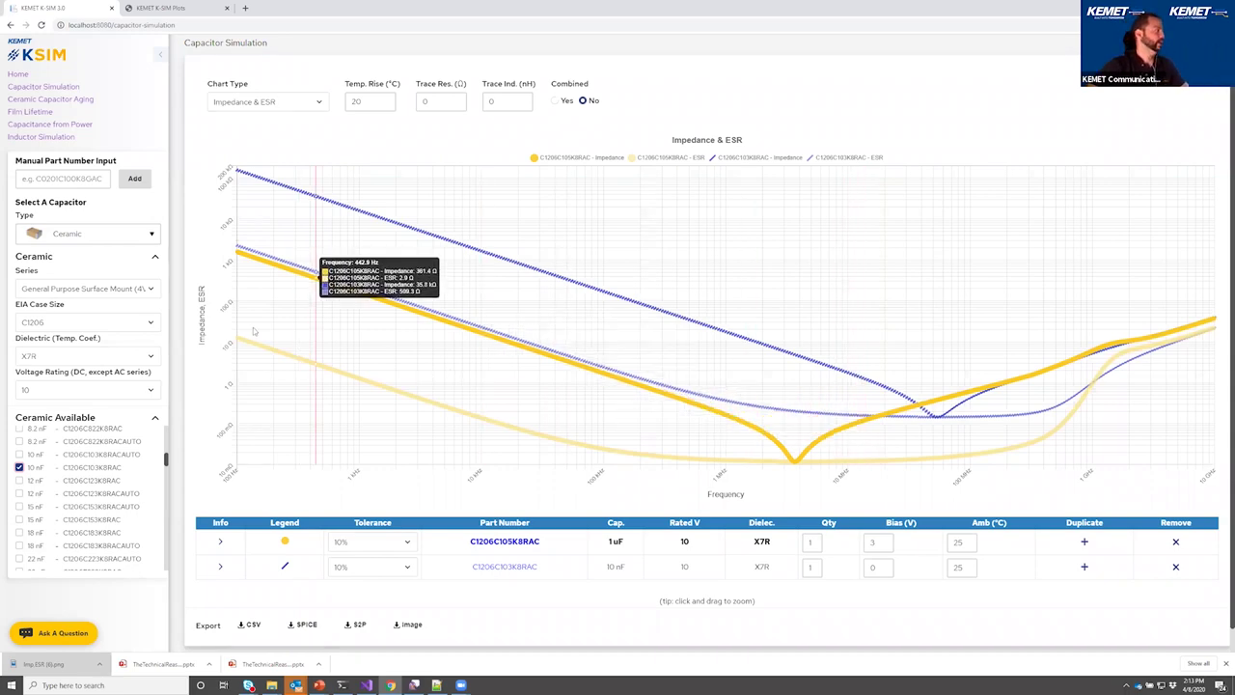
click(152, 238)
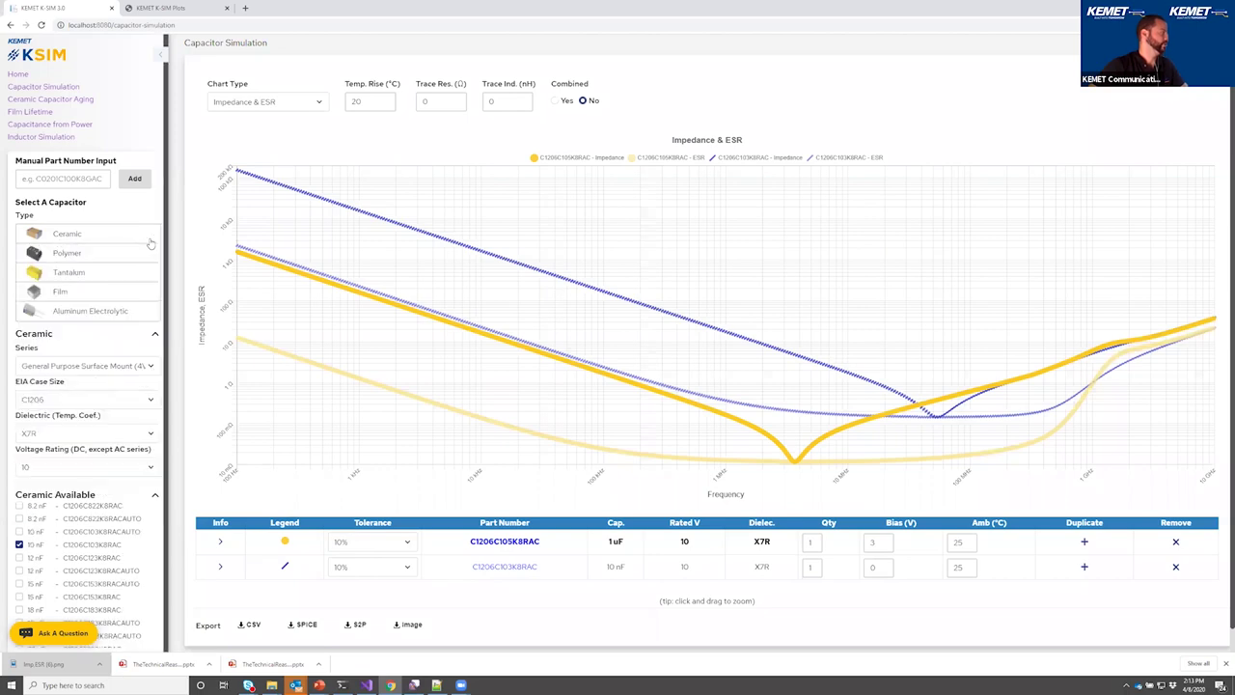
- Switch to Polymer, choose the T520 Low ESR series and add the 470 uF T520V477K002ATE040 part
click(67, 256)
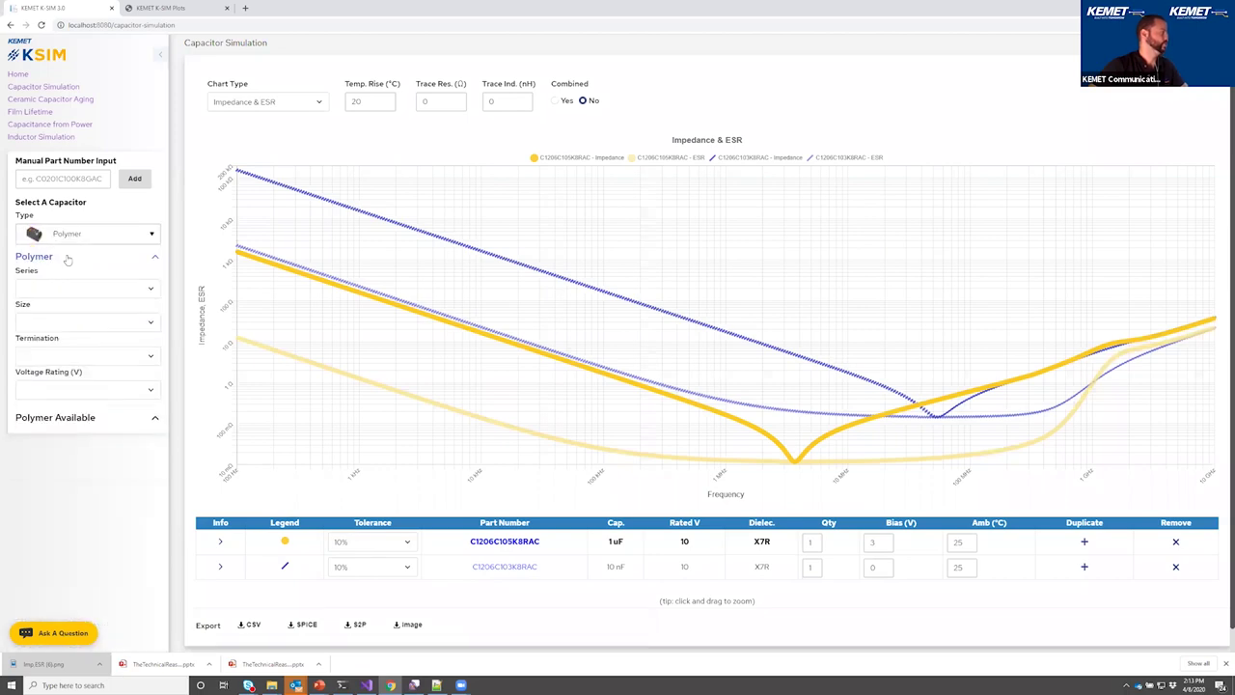
click(150, 290)
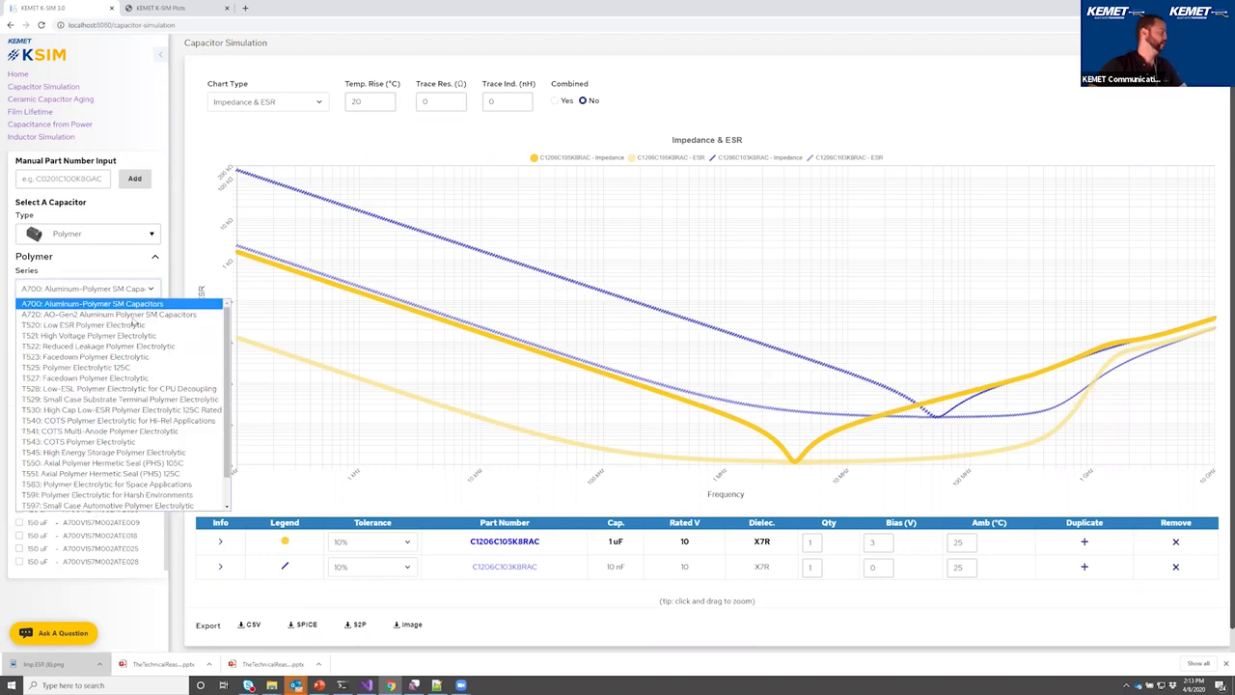
click(127, 328)
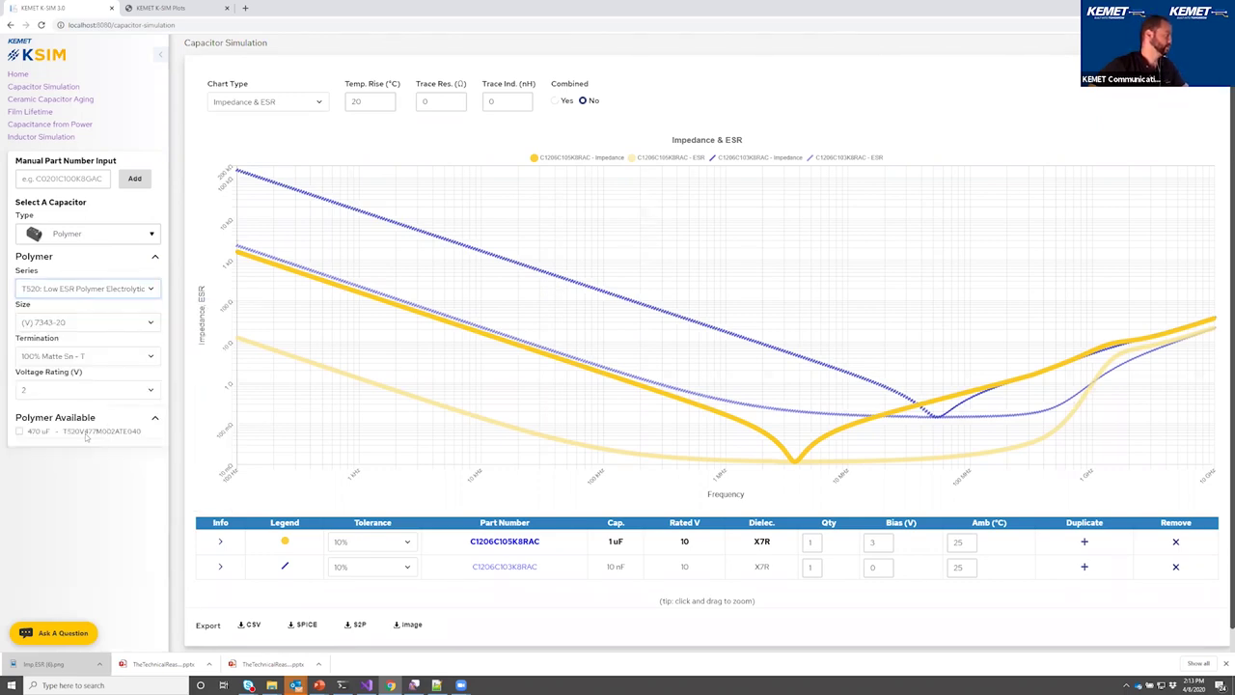
click(19, 432)
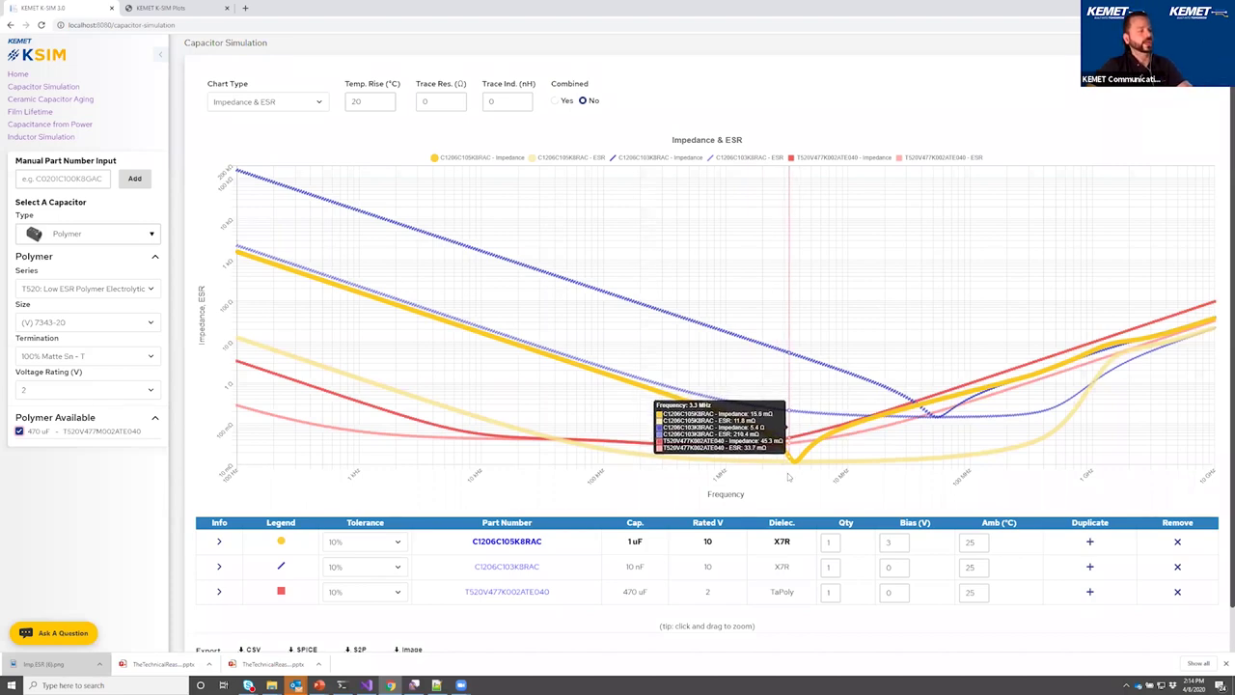
- Turn on the Combined curve and set the C1206C103K8RAC quantity to 2, then create a share link
click(556, 101)
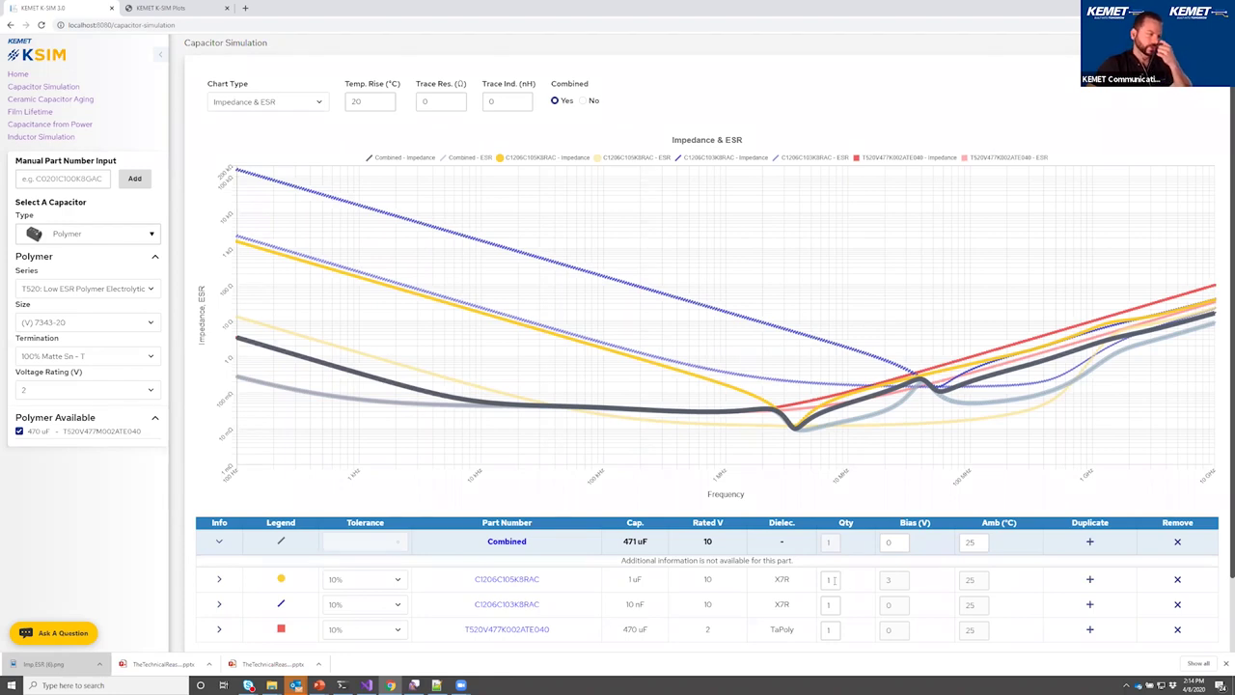
click(835, 604)
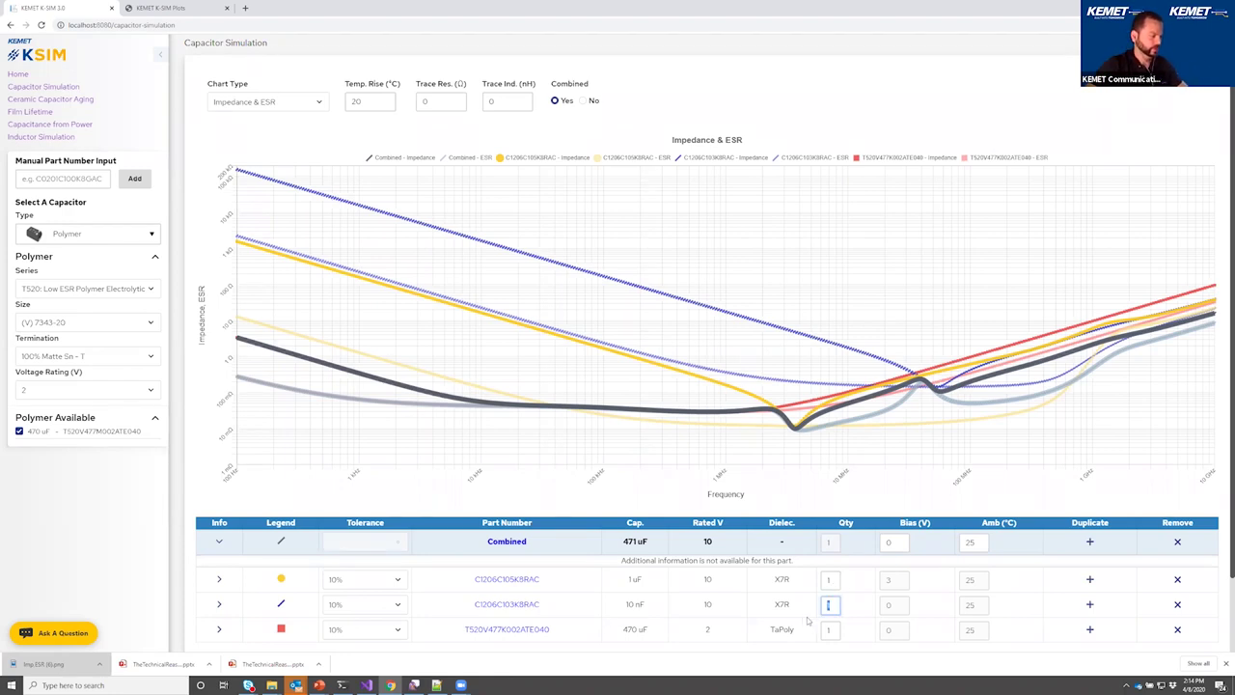
text(2)
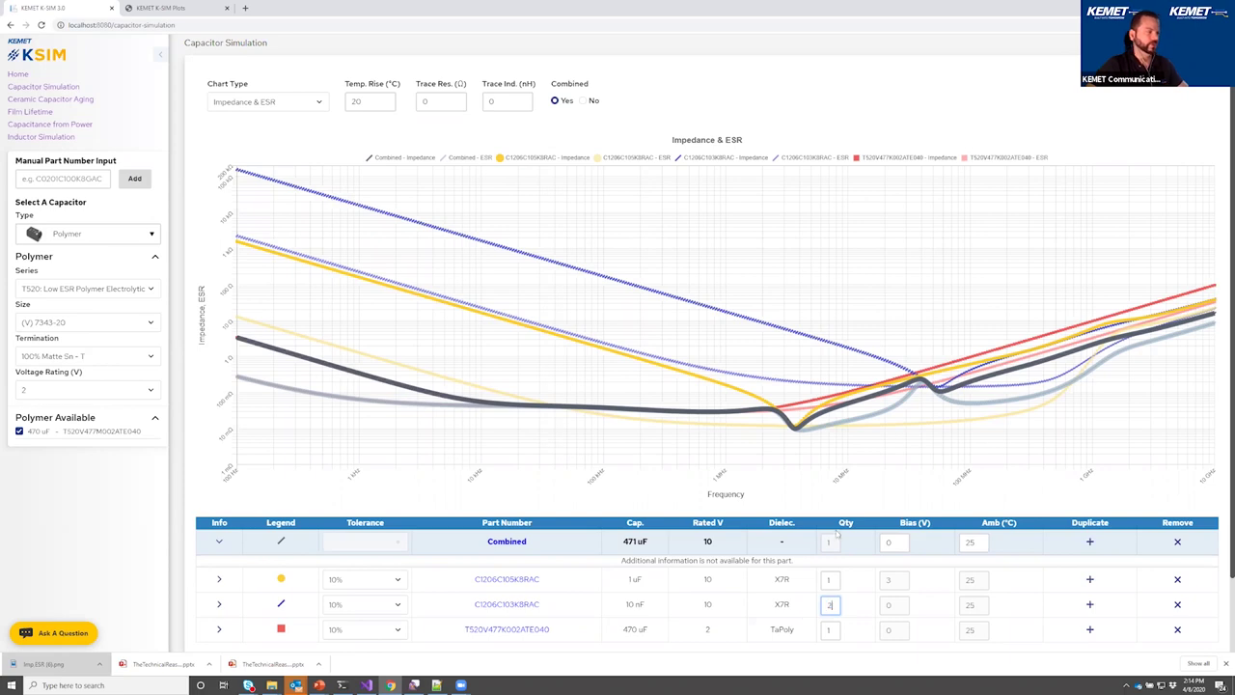
click(856, 605)
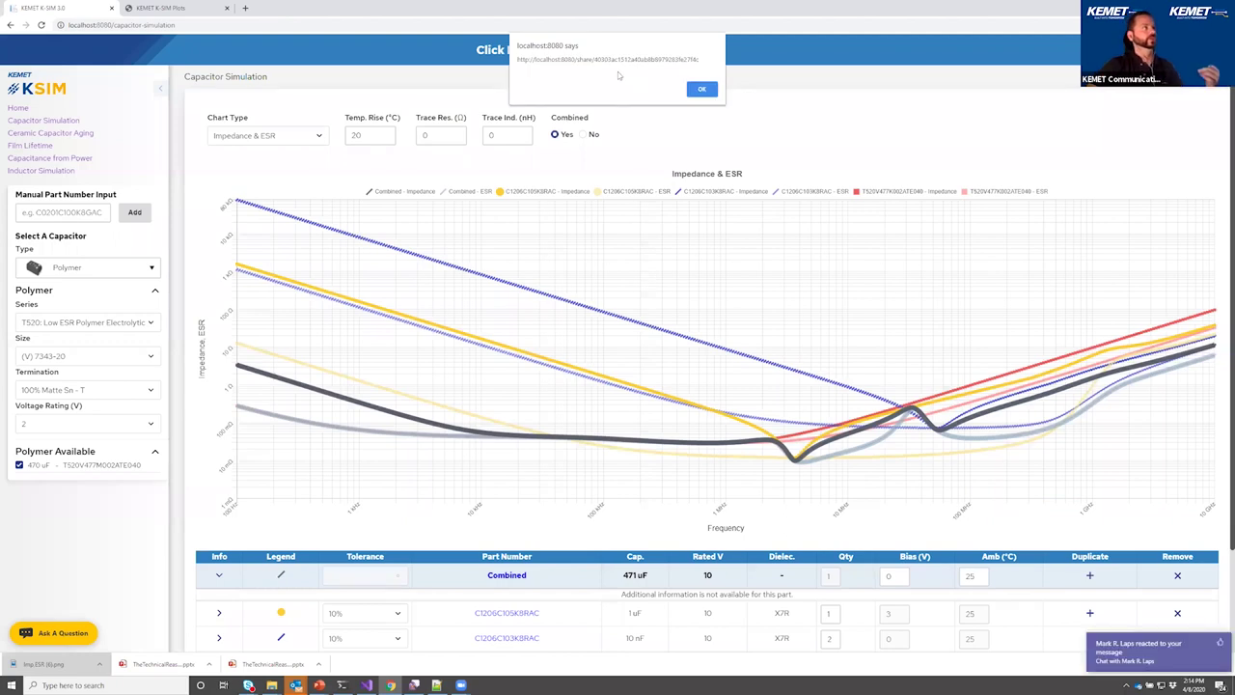
click(707, 89)
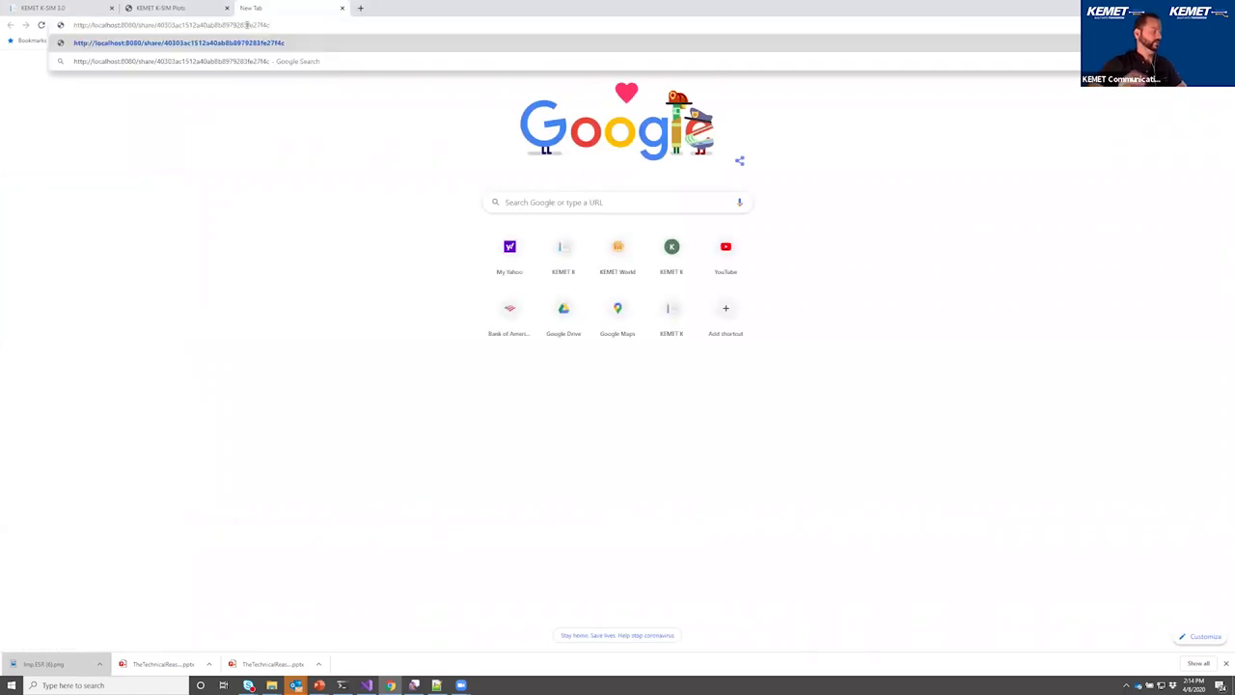
- Load the shared simulation URL in a new tab to reopen the combined 471 uF chart
key(Return)
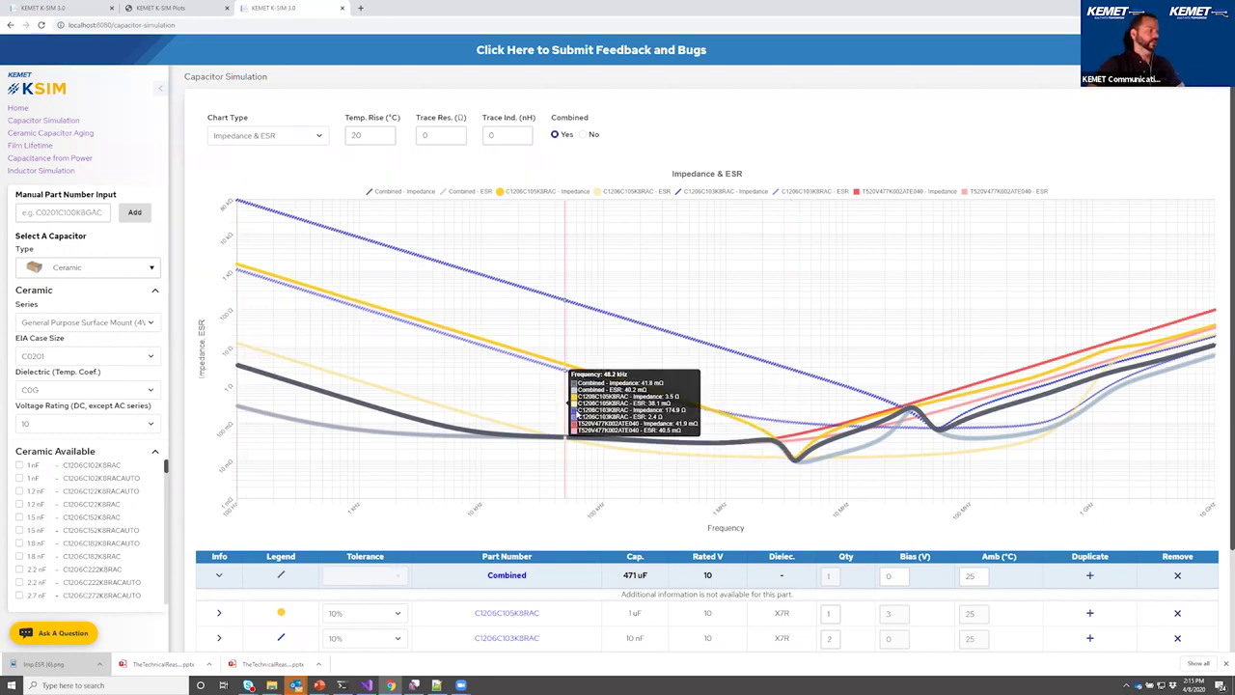
- Scroll down to the full parts table and open the C1206C105K8RAC product page on KEMET's site
scroll(521, 415, down, 2)
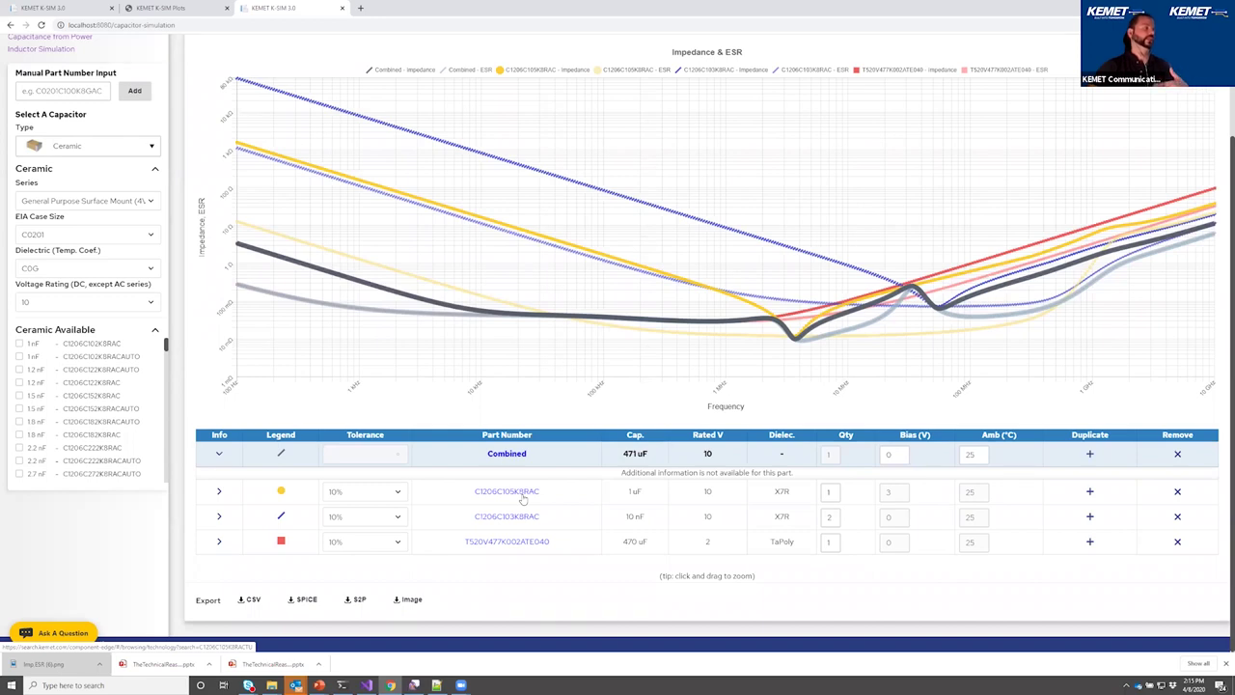
click(522, 497)
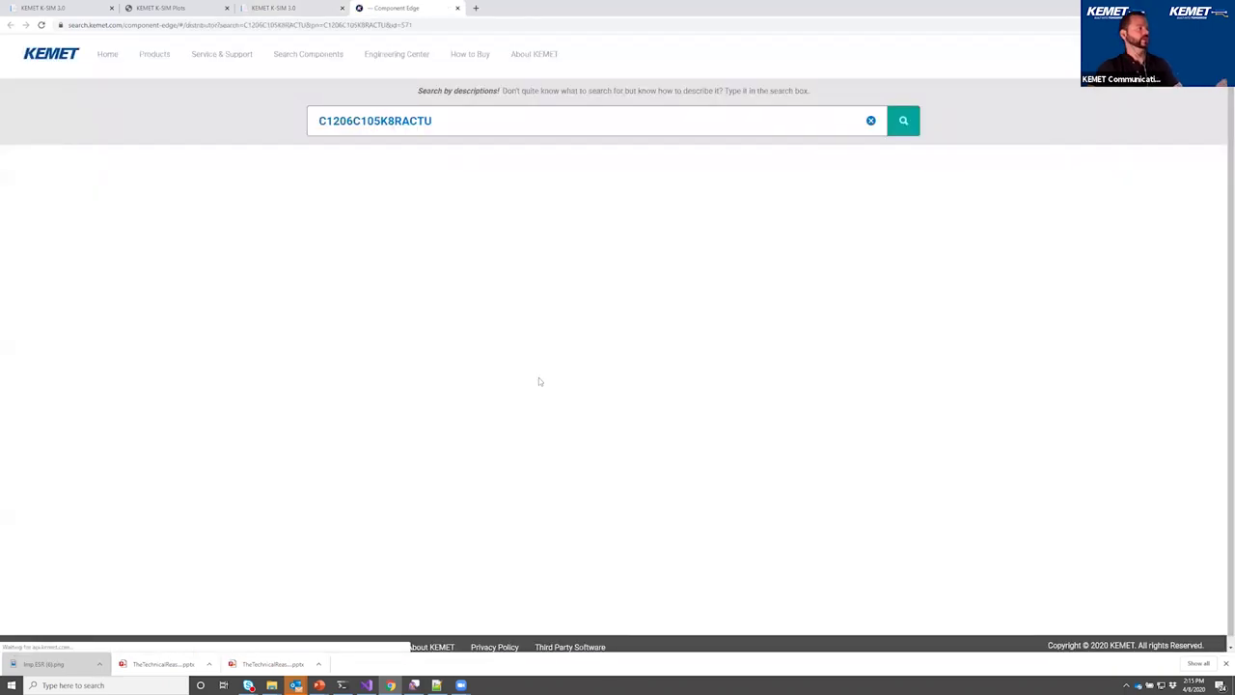
- Back in K-SIM, expand the C1206C105K8RAC row to list its X7R, −55/+125°C, tin-termination details
click(279, 9)
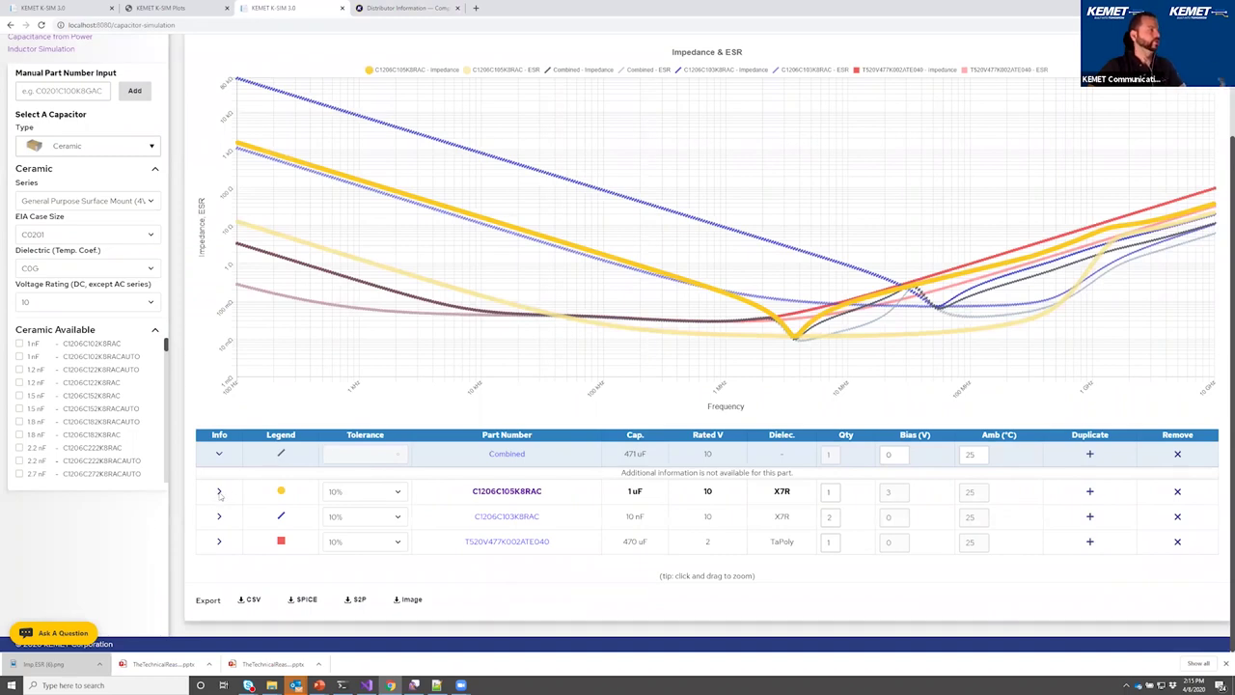
click(219, 492)
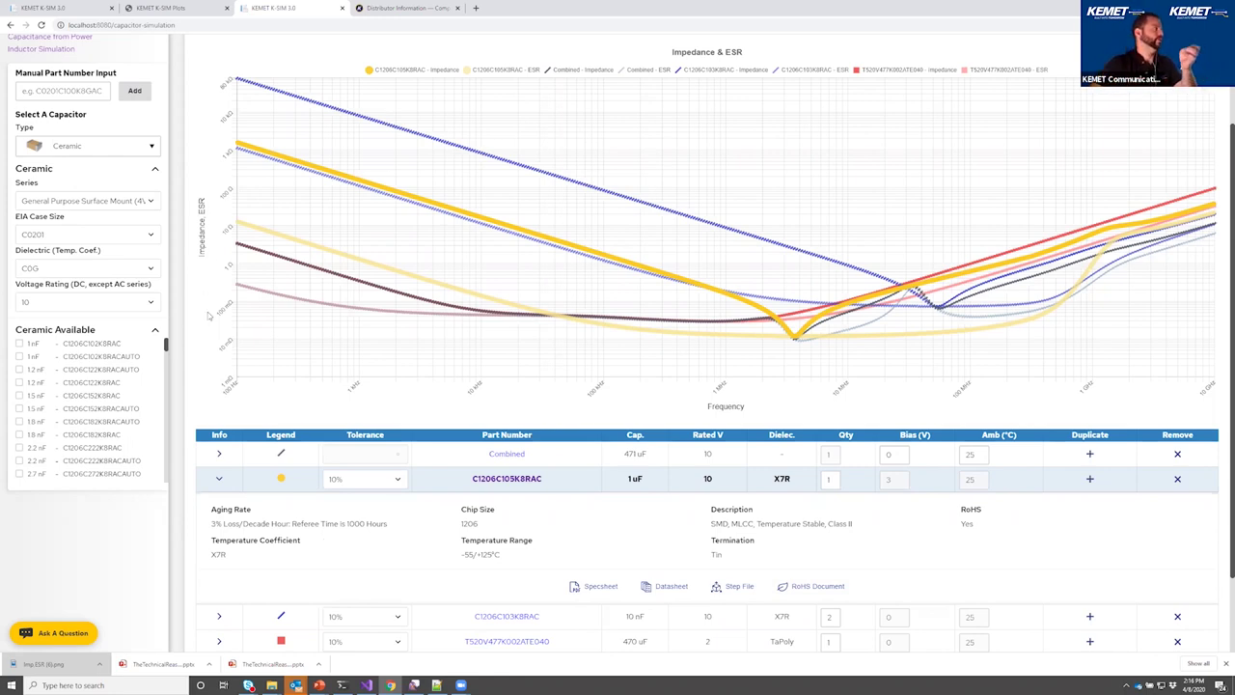
scroll(208, 313, up, 2)
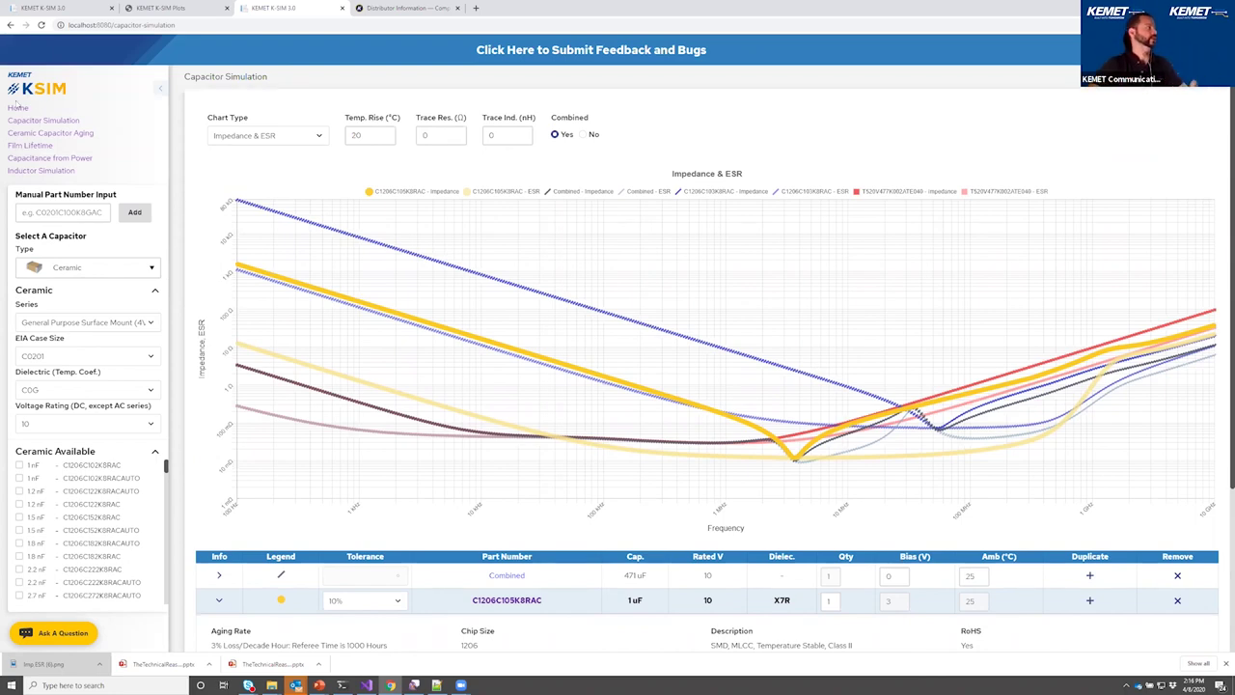
- Plot Temperature Rise versus current for the 1 uH MPX1D0520L1R0 inductor, then return to Capacitor Simulation
click(58, 172)
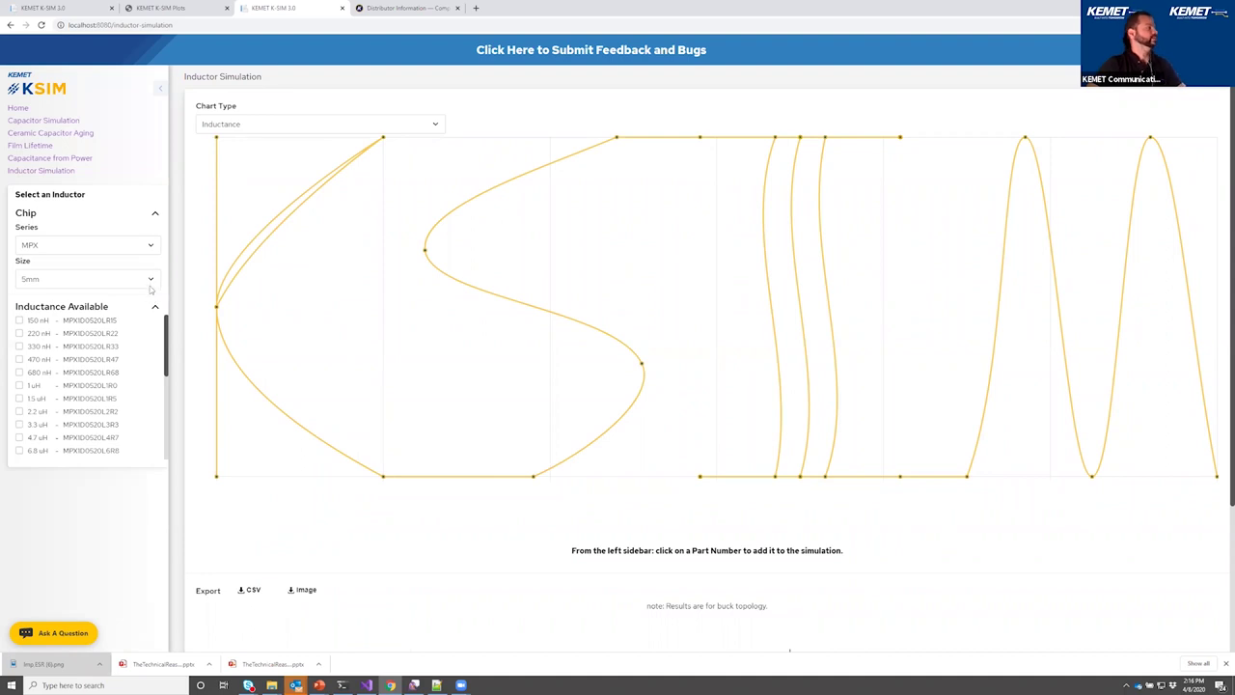
click(20, 385)
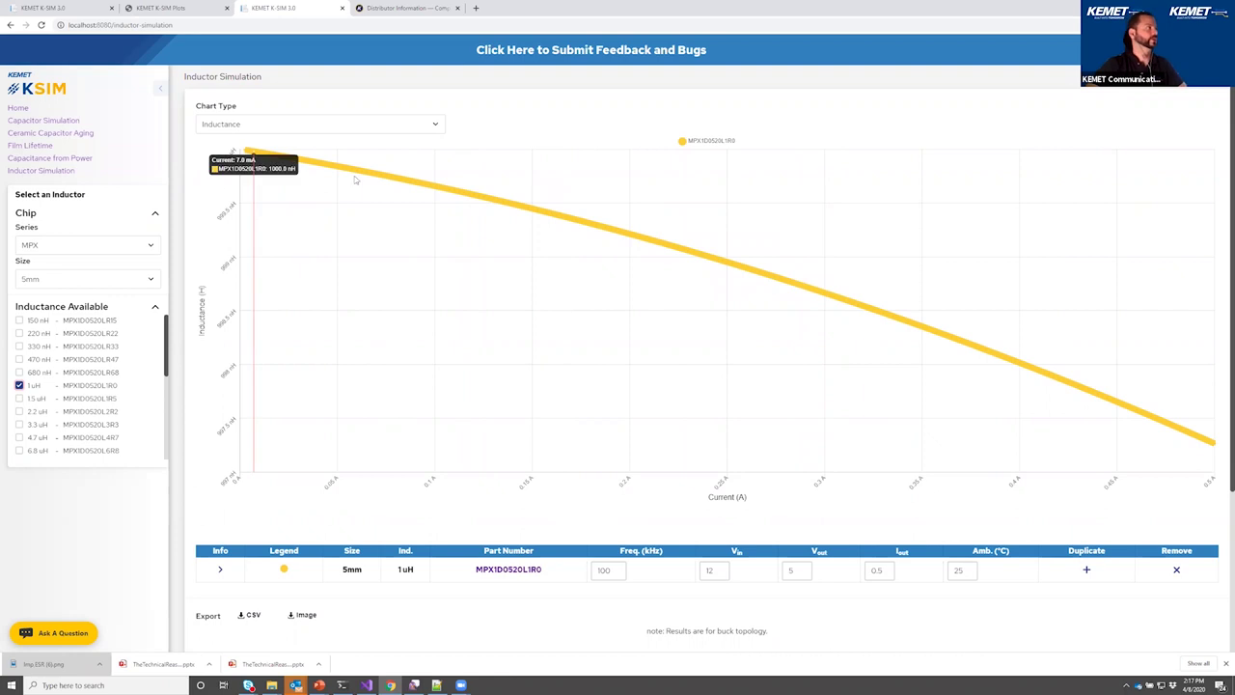
click(437, 125)
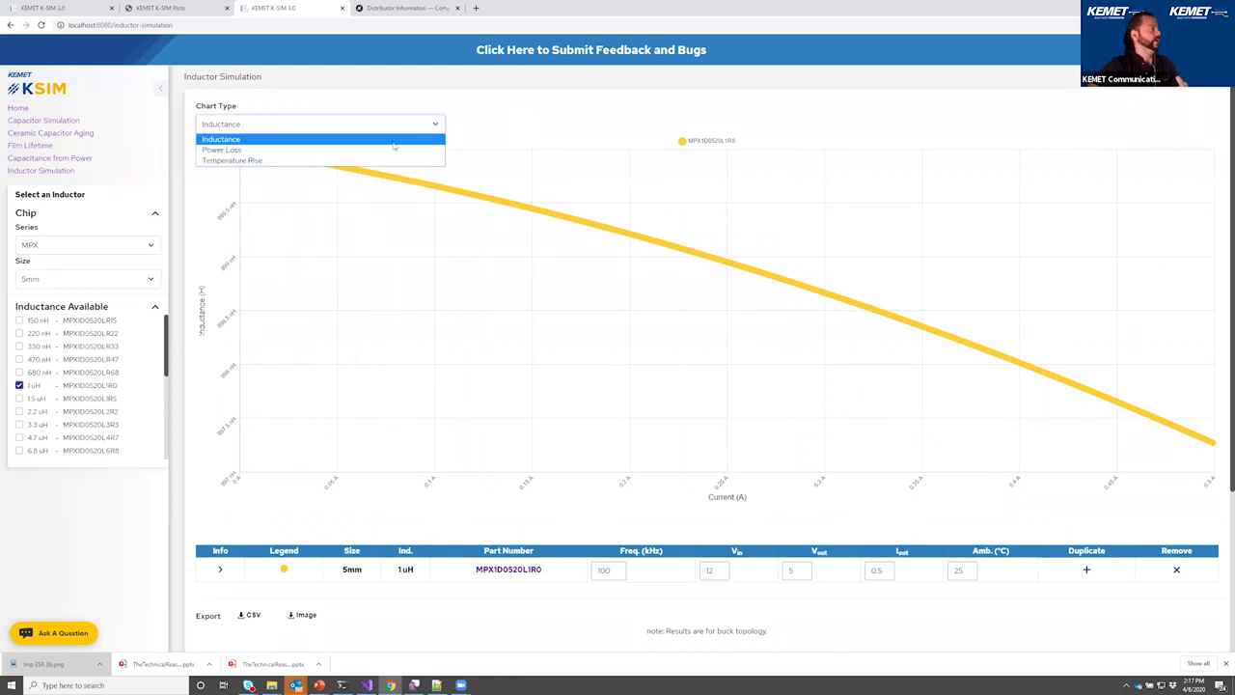
click(253, 160)
scroll(658, 330, down, 3)
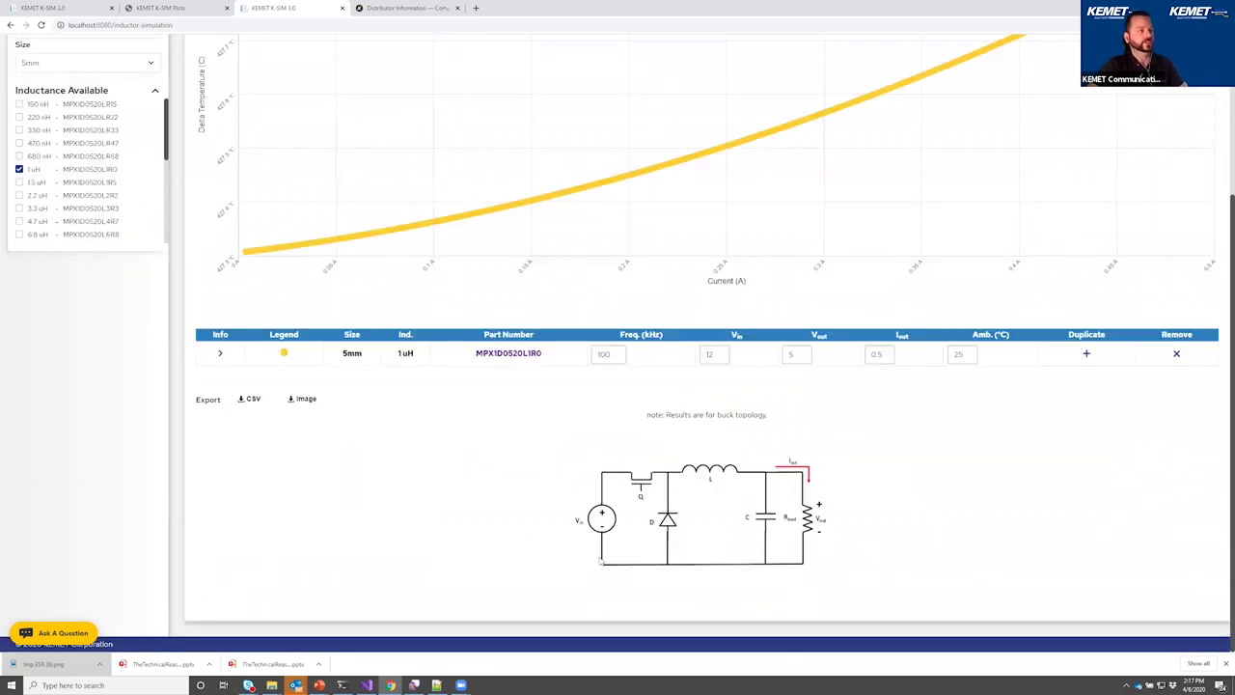
scroll(715, 397, up, 1)
scroll(715, 397, up, 1)
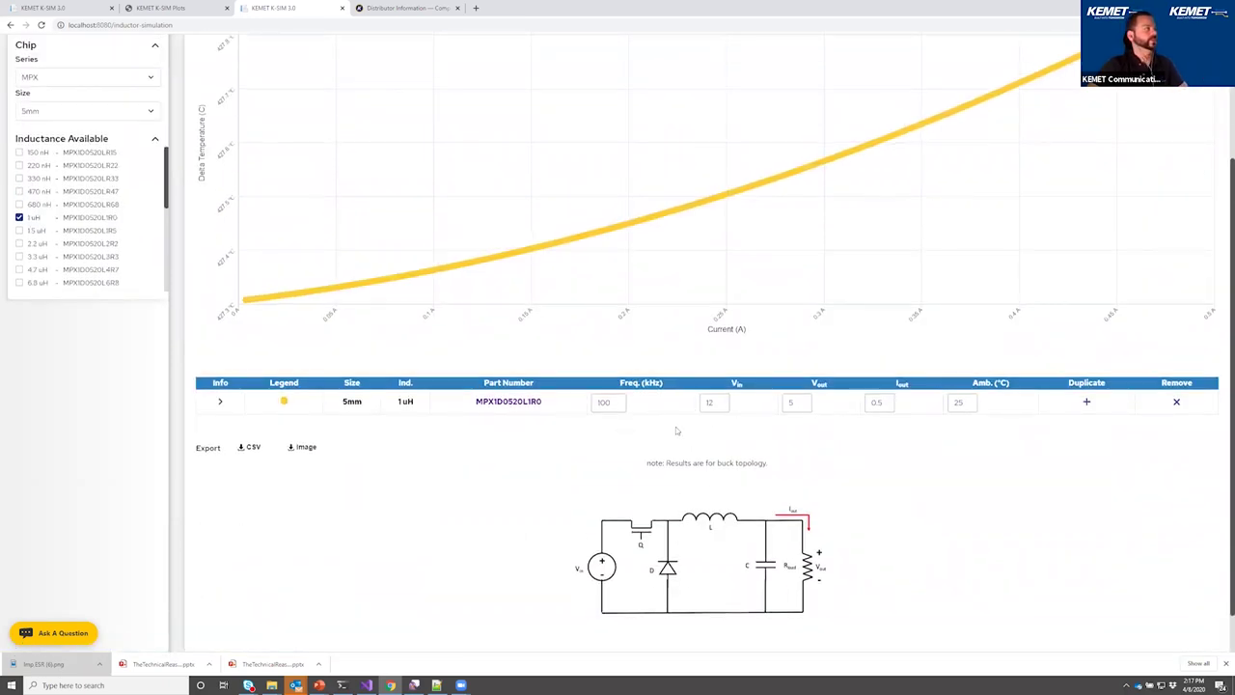
scroll(675, 427, down, 1)
scroll(23, 151, up, 3)
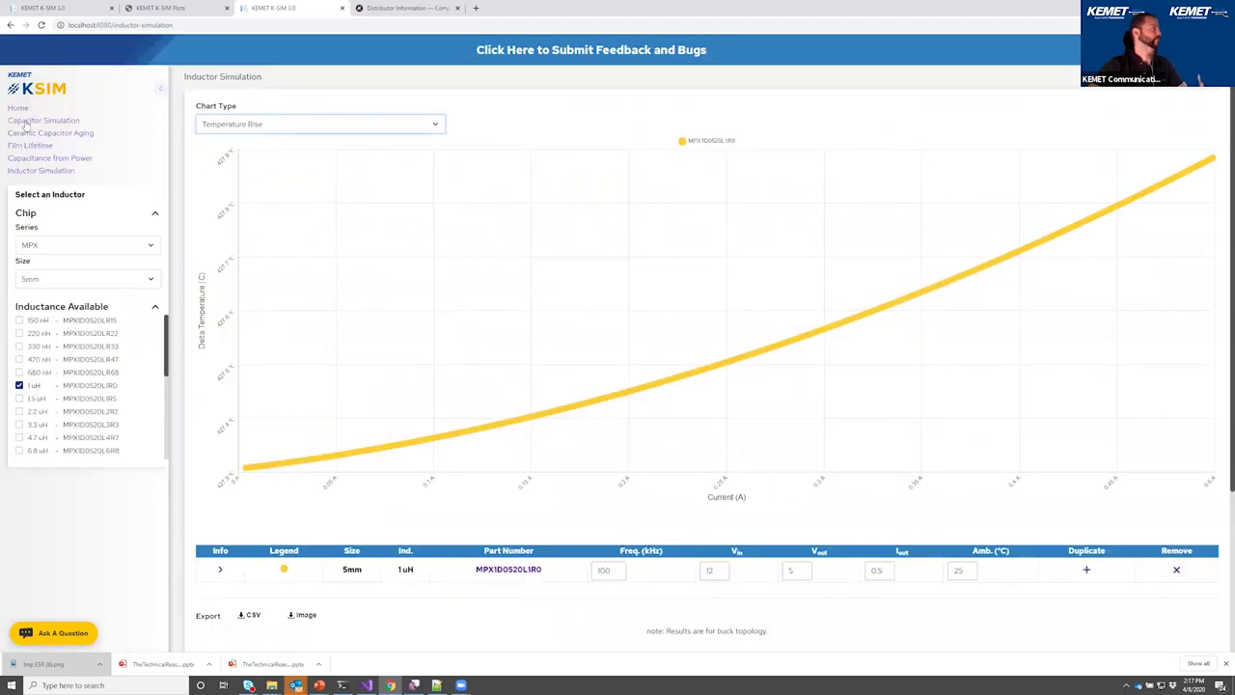
click(38, 123)
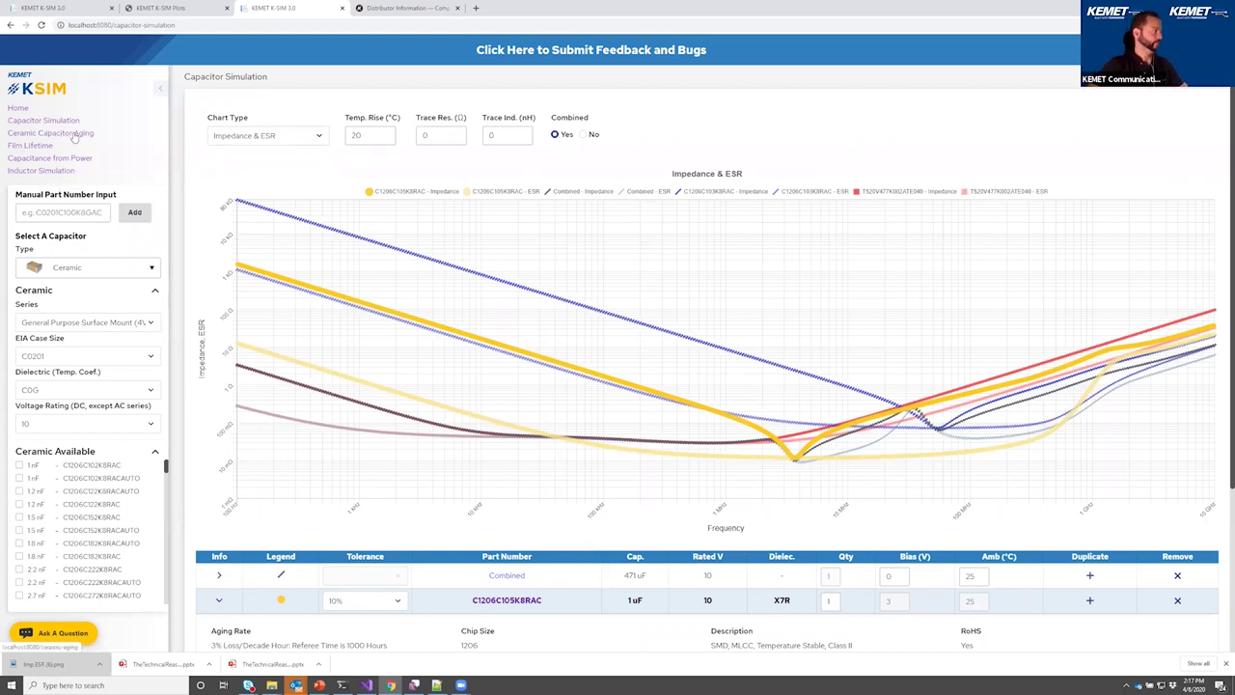
- Show the Ceramic Capacitor Aging plot over 87600 hours and dismiss the Outlook notification
click(74, 136)
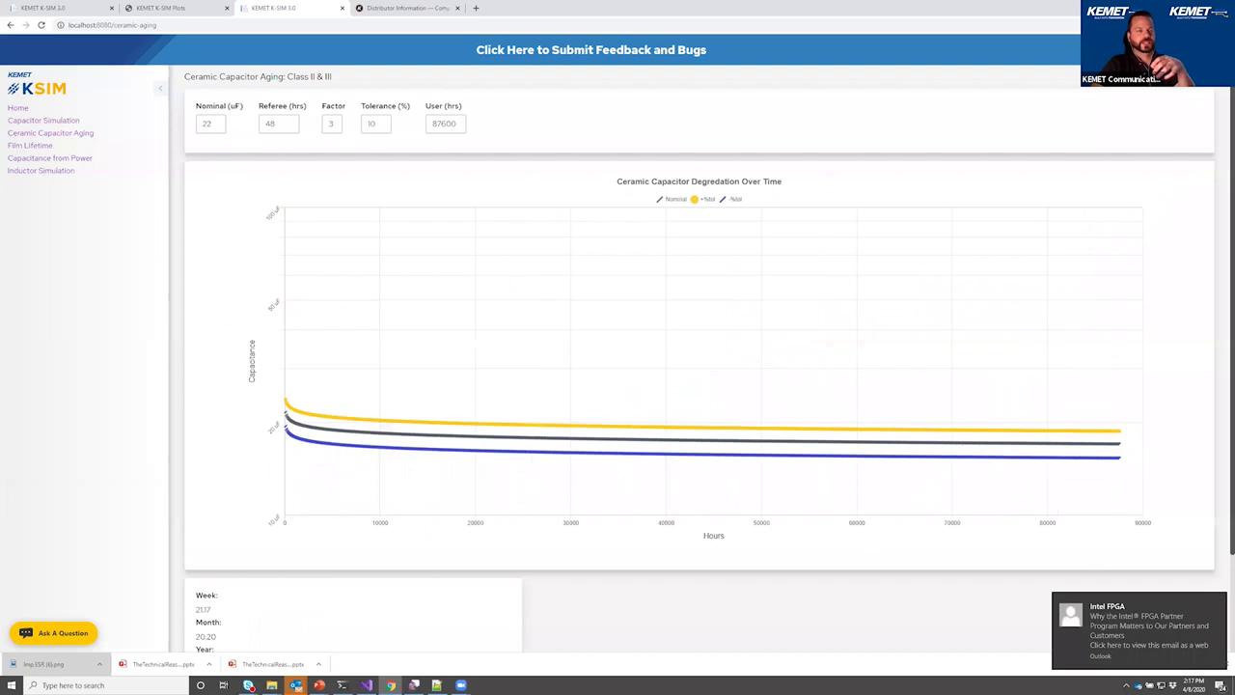
click(1216, 601)
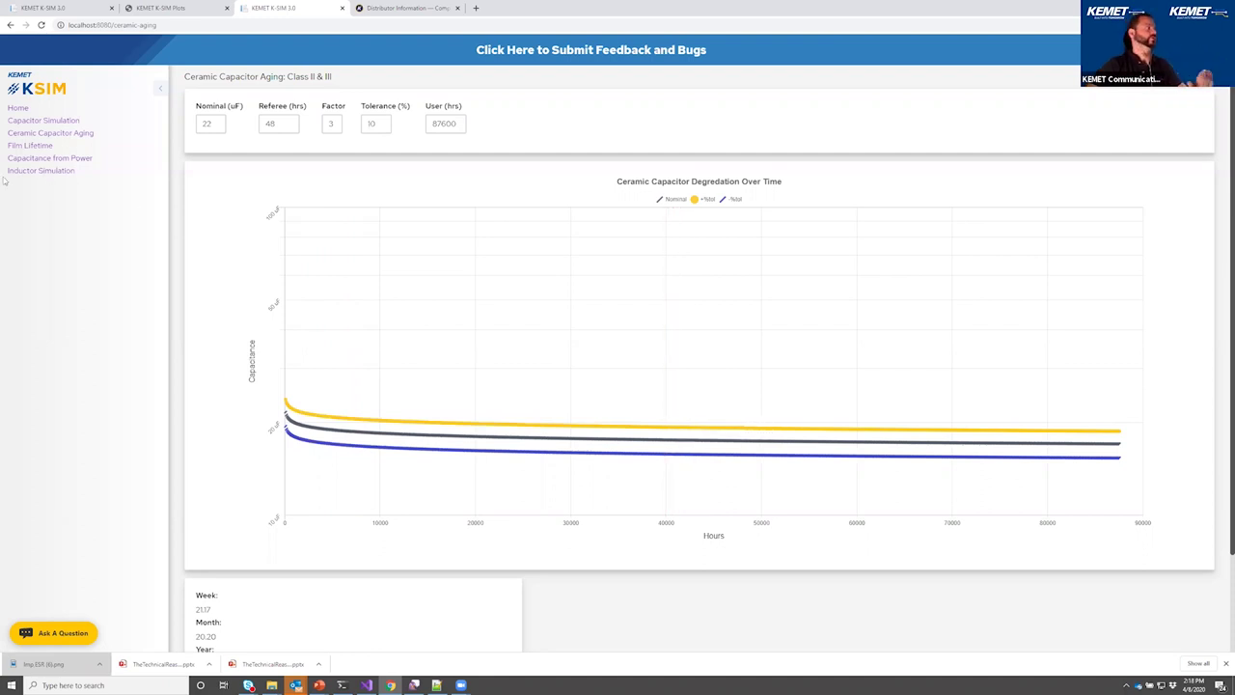
- Estimate Film Lifetime for the 100 nF F862 capacitor (150,000 hours), then open Capacitance from Power
click(49, 147)
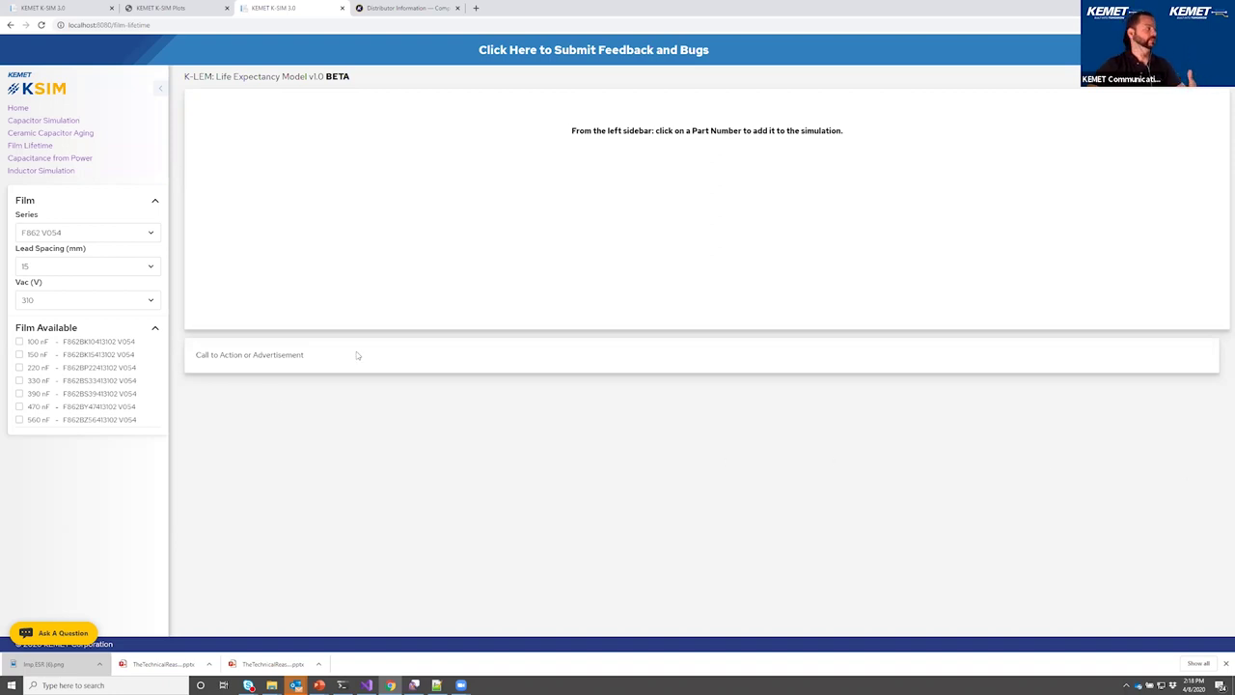
click(19, 343)
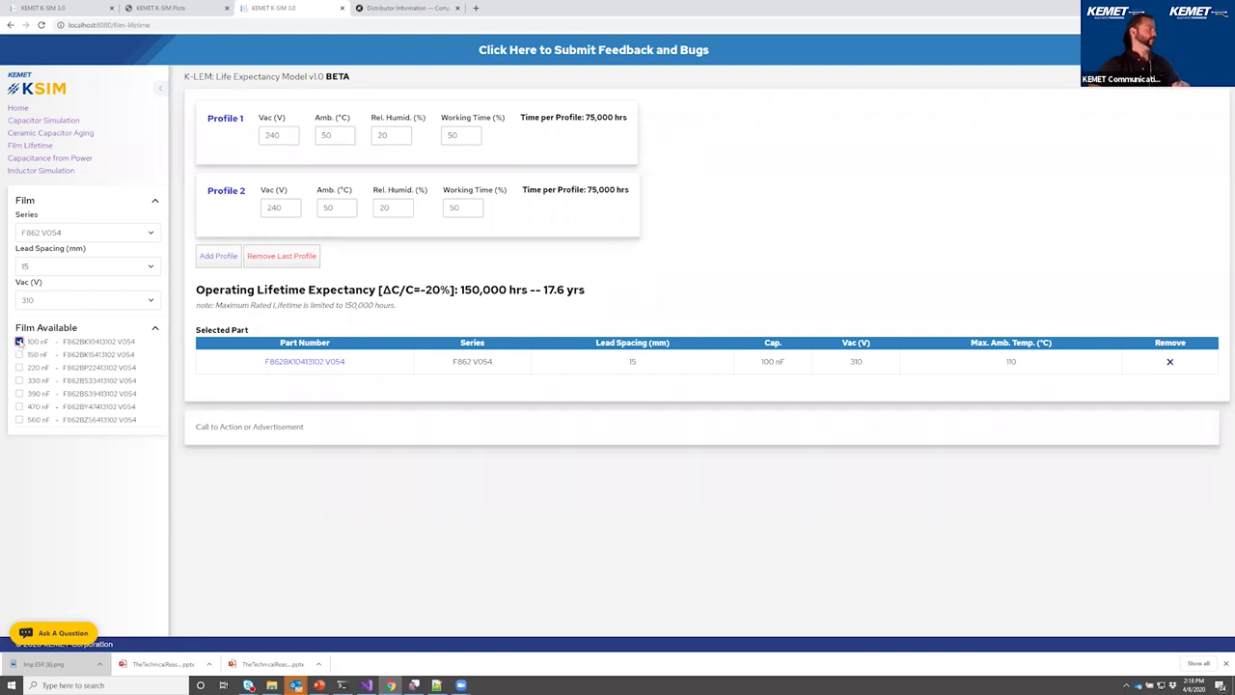
click(77, 162)
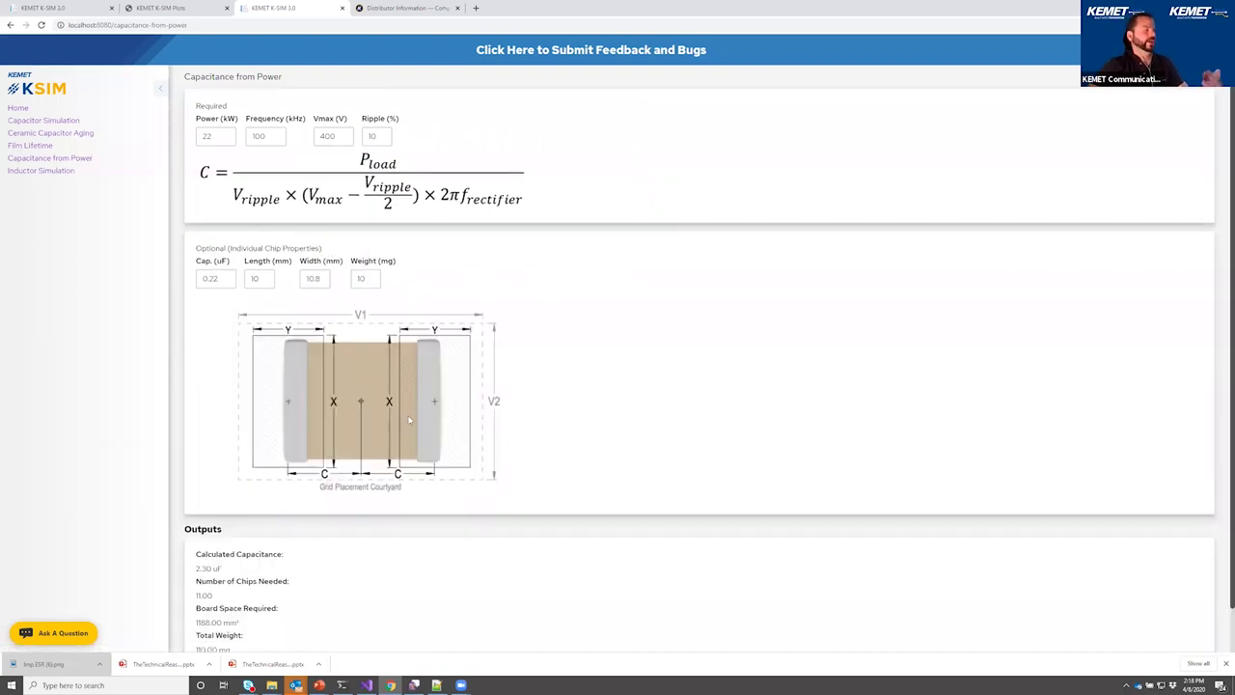
- Check the outputs for 11 chips (1188.00 mm², 110.00 mg), then go back to Capacitor Simulation
scroll(411, 442, down, 1)
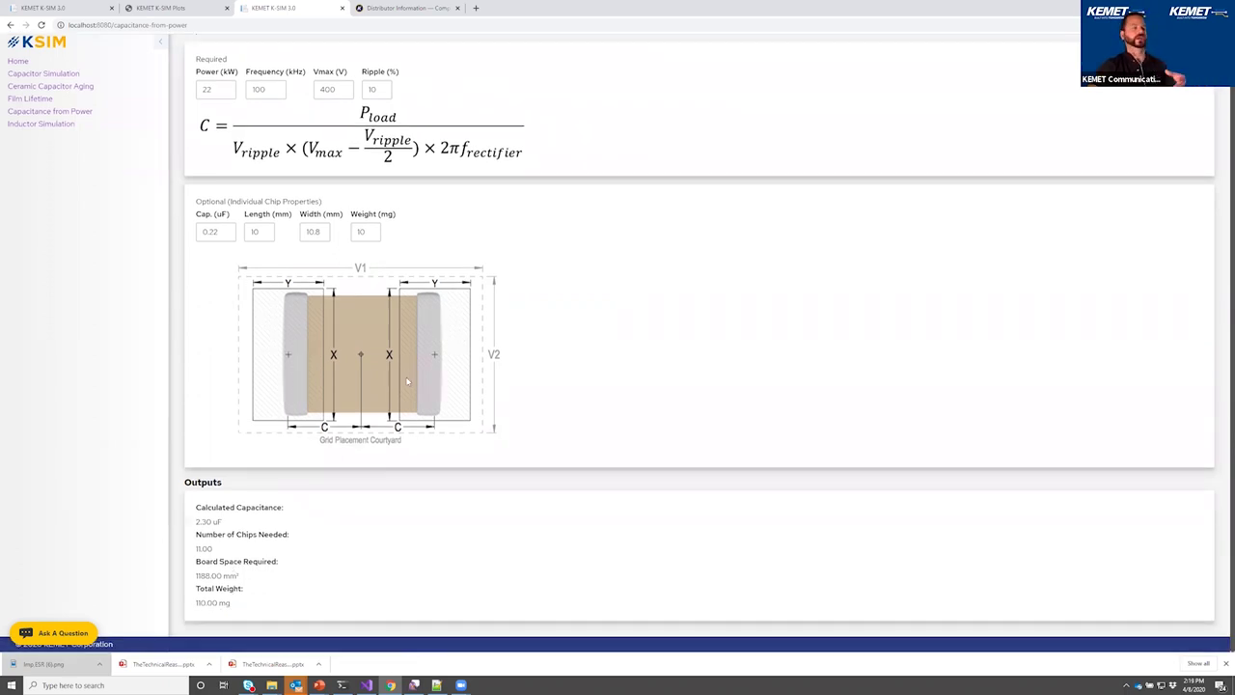
scroll(268, 212, up, 1)
click(64, 122)
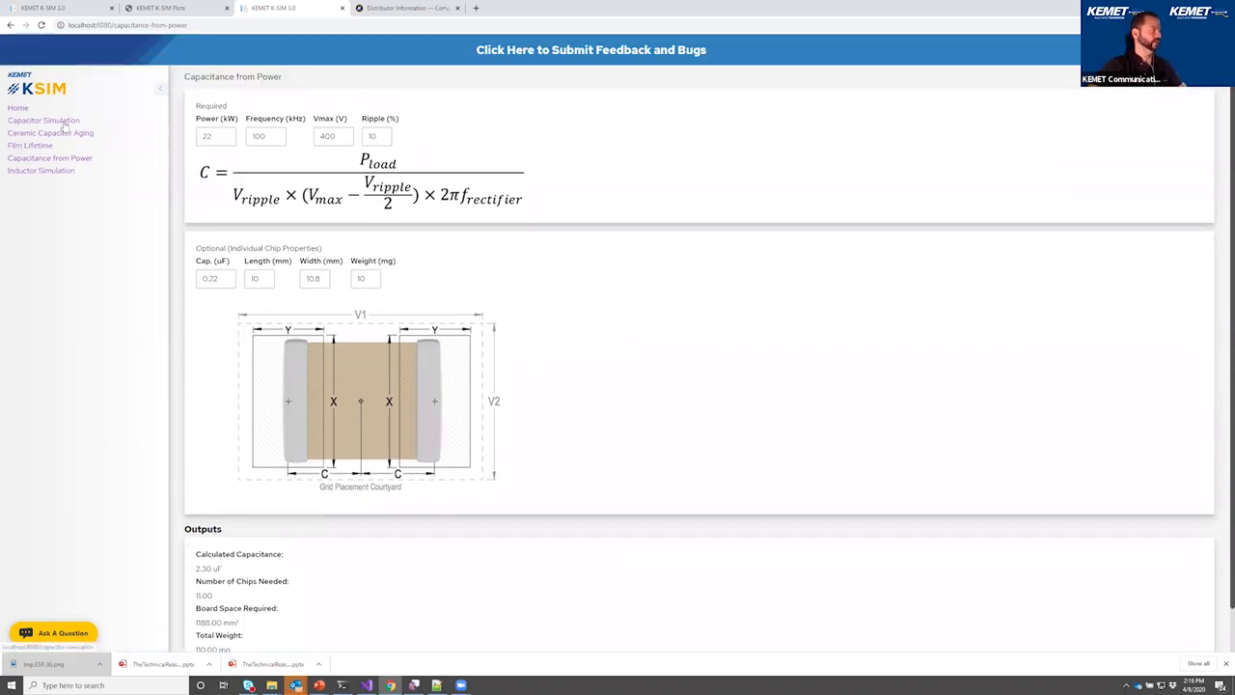